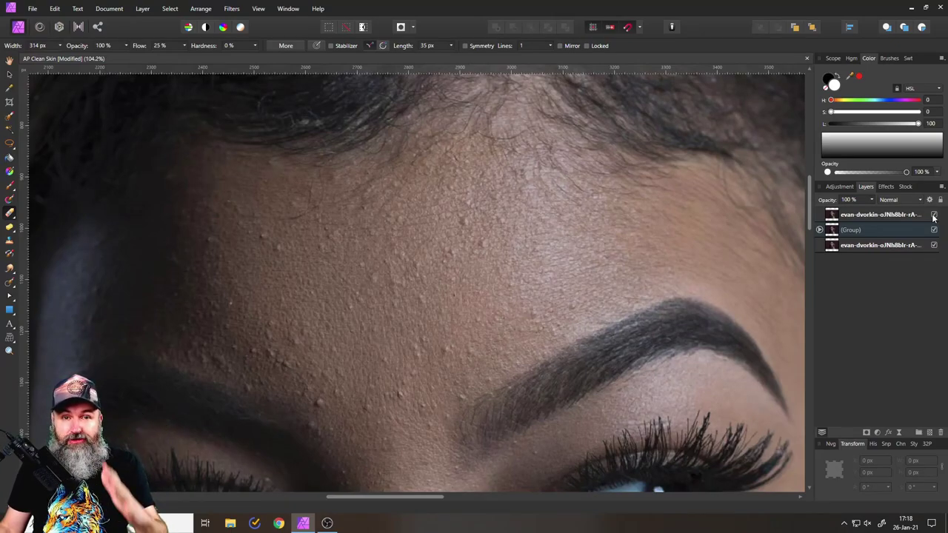
Hide the top evan-dvorkin photo layer to show the smoothed forehead skin beneath.
{"action": "left_click", "coordinate": [933, 215]}
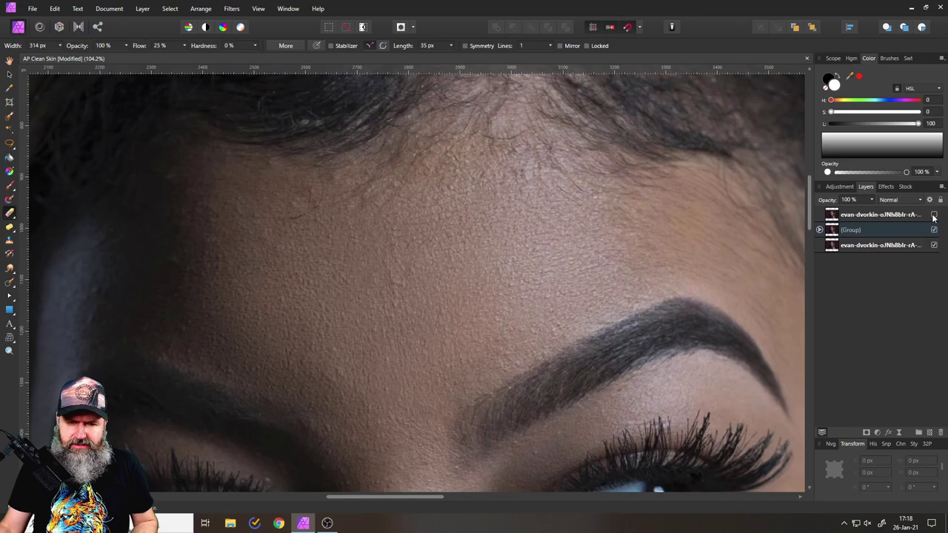
{"action": "left_click", "coordinate": [934, 214]}
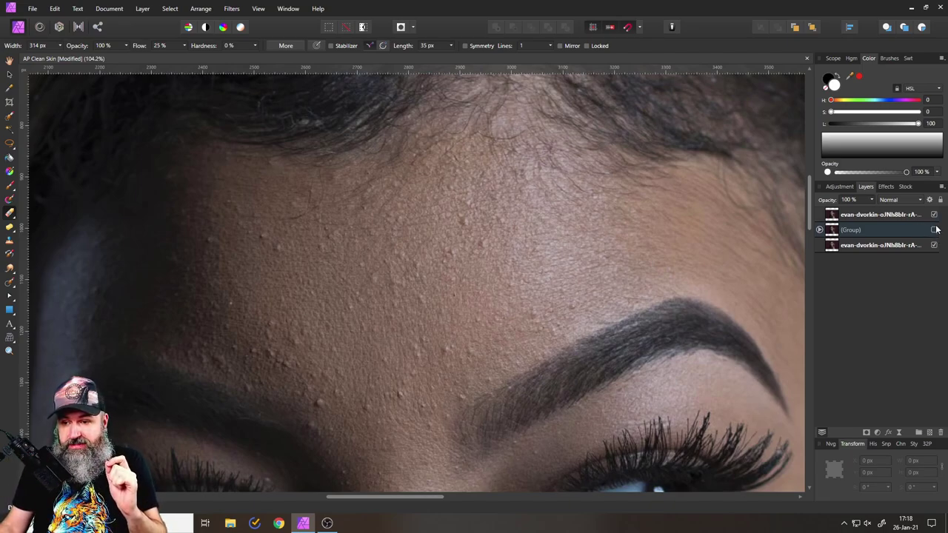
{"action": "left_click", "coordinate": [934, 215]}
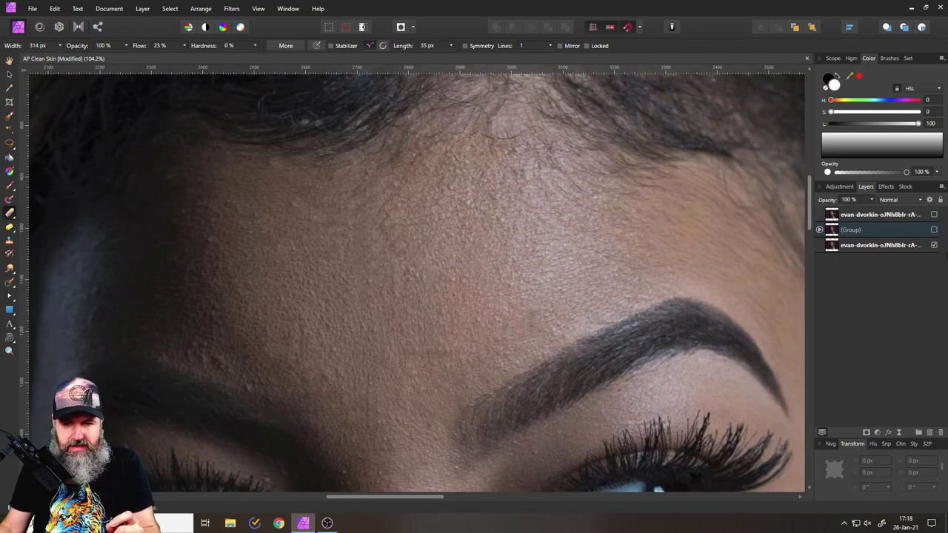
{"action": "left_click", "coordinate": [934, 214]}
{"action": "left_click", "coordinate": [934, 215]}
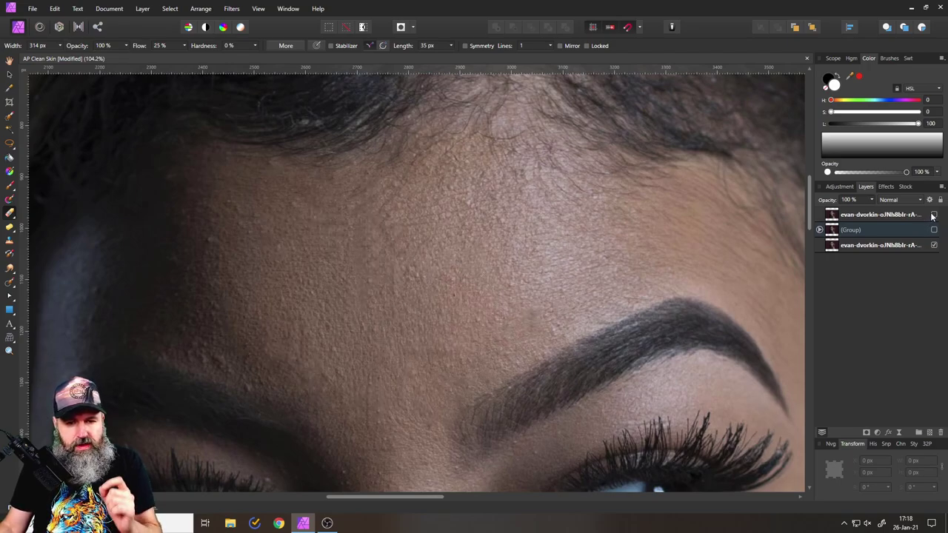
{"action": "left_click", "coordinate": [934, 230]}
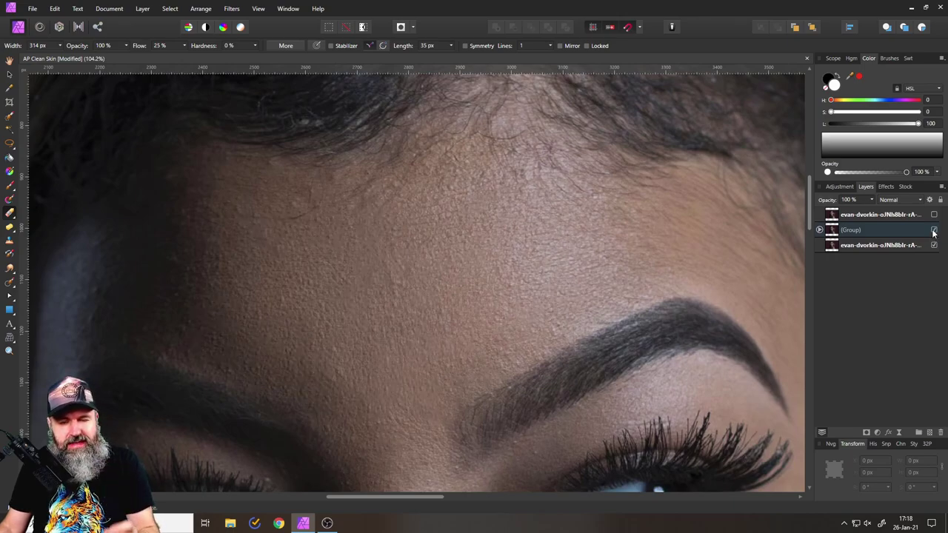
{"action": "left_click", "coordinate": [934, 231]}
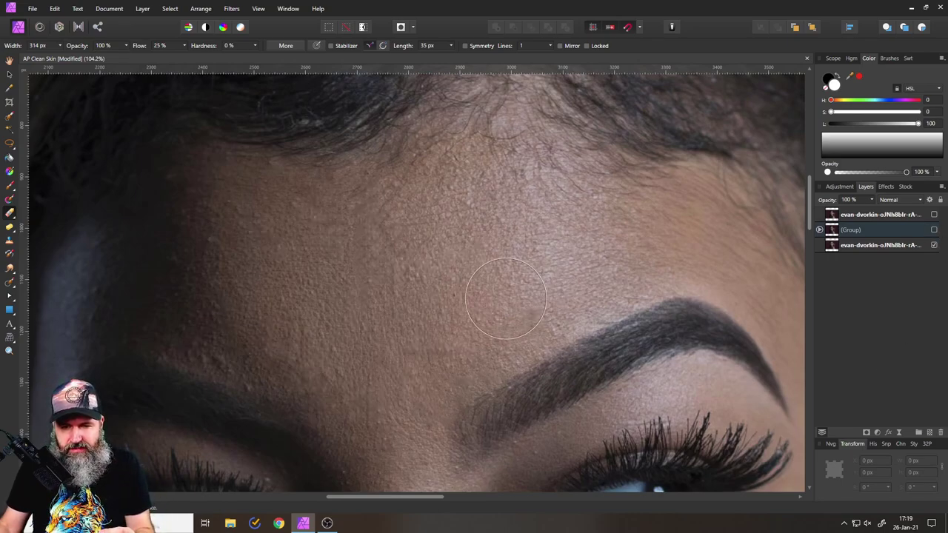
{"action": "left_click", "coordinate": [933, 231]}
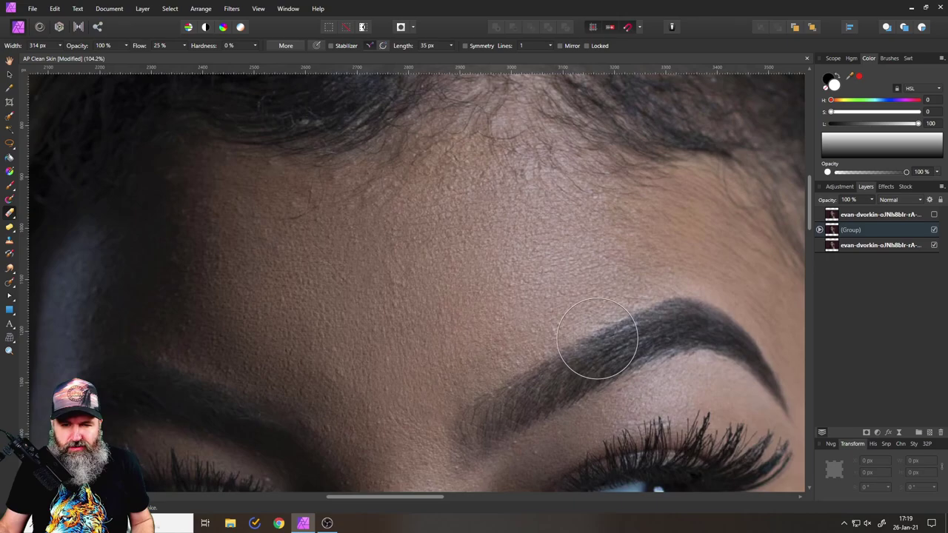
{"action": "scroll", "coordinate": [598, 338], "scroll_direction": "up", "scroll_amount": 3}
{"action": "left_click", "coordinate": [933, 231]}
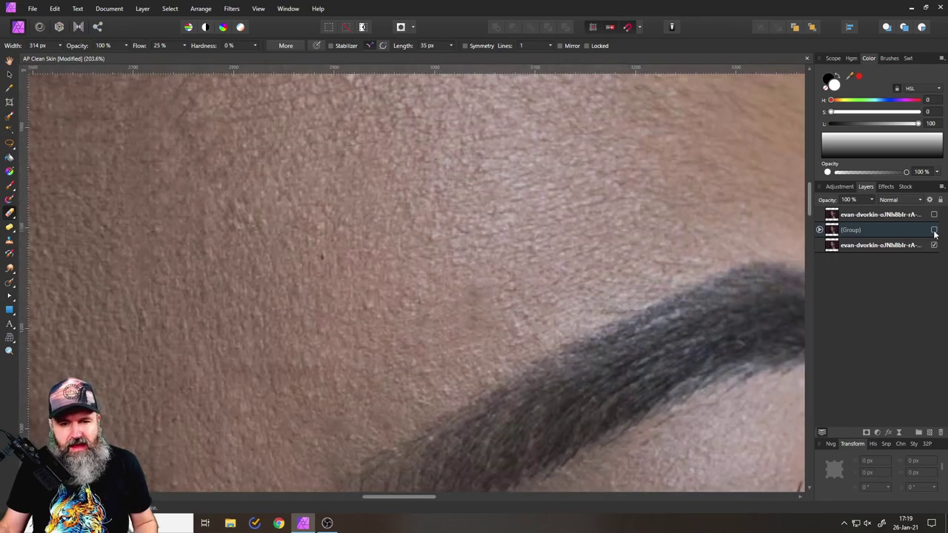
{"action": "left_click", "coordinate": [933, 231]}
{"action": "left_click", "coordinate": [933, 231]}
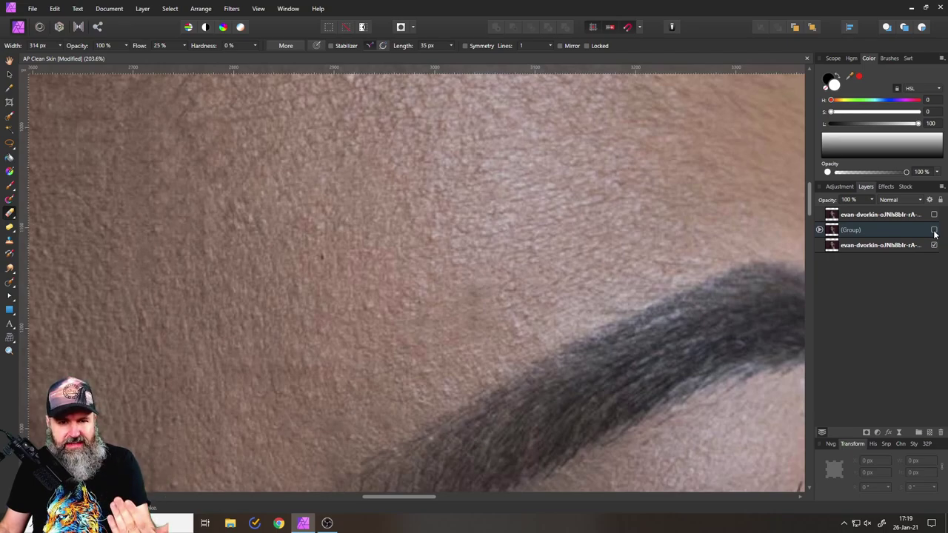
{"action": "scroll", "coordinate": [692, 274], "scroll_direction": "down", "scroll_amount": 3}
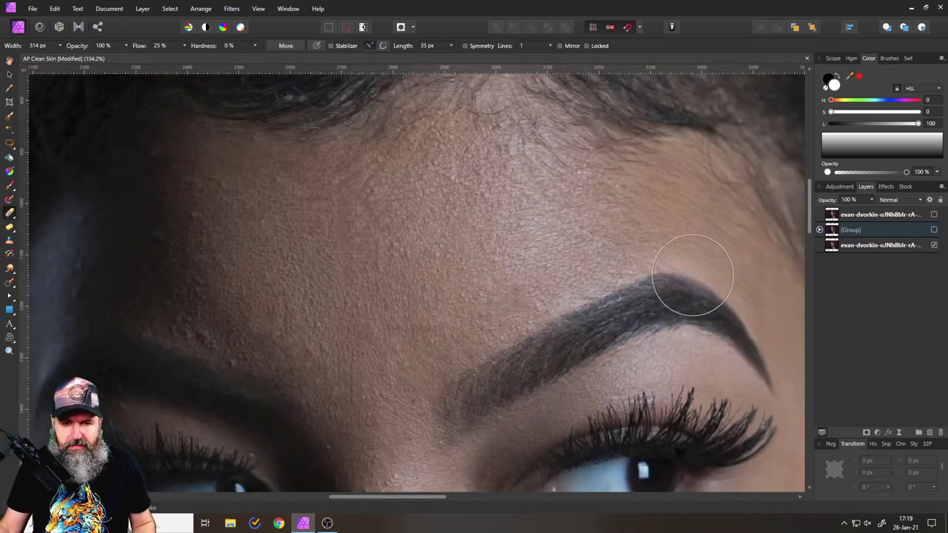
{"action": "left_click", "coordinate": [936, 231]}
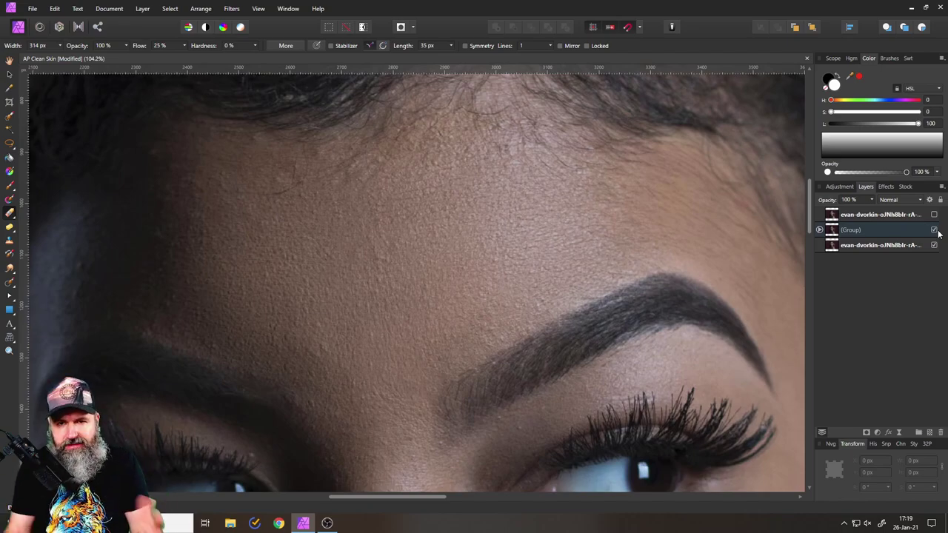
Delete the bottom photo copy and the retouch group, then make the remaining photo layer visible.
{"action": "left_click", "coordinate": [872, 246]}
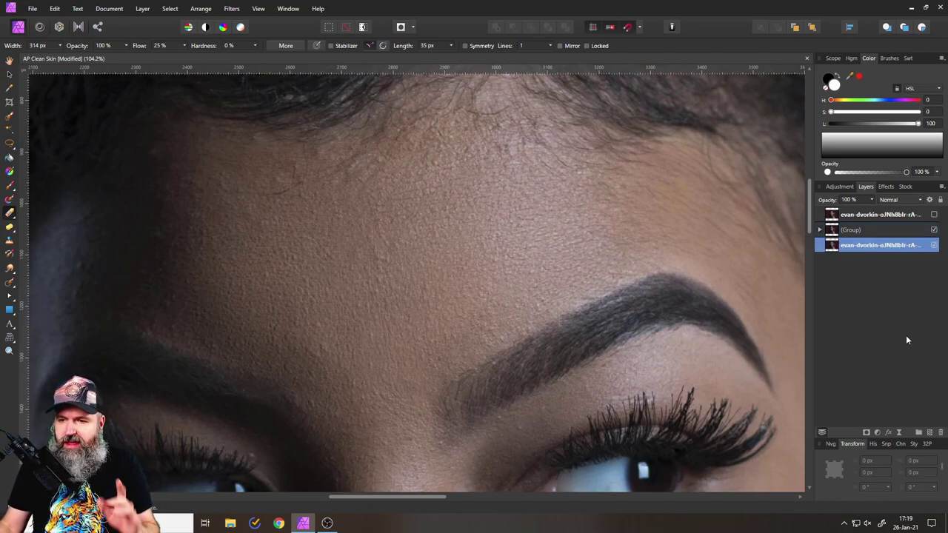
{"action": "left_click", "coordinate": [939, 433]}
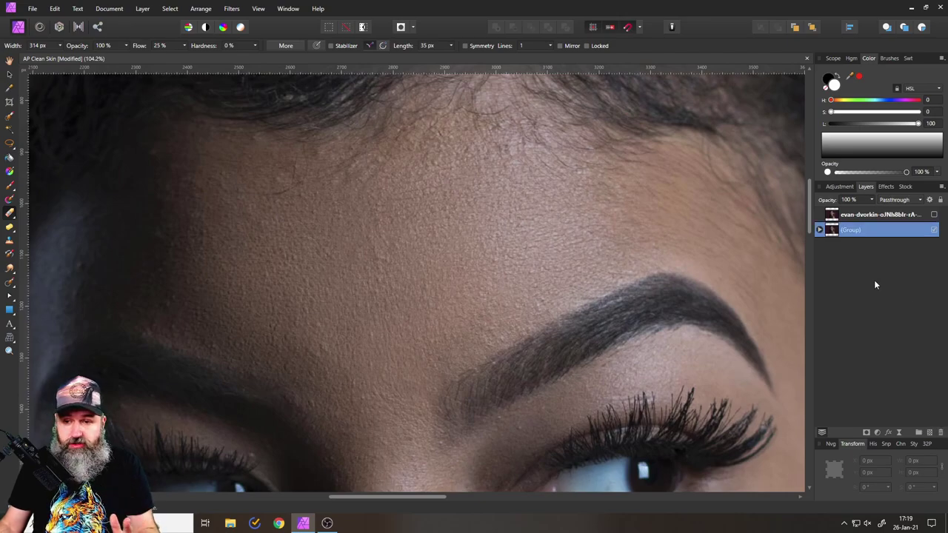
{"action": "left_click", "coordinate": [940, 432]}
{"action": "left_click", "coordinate": [934, 215]}
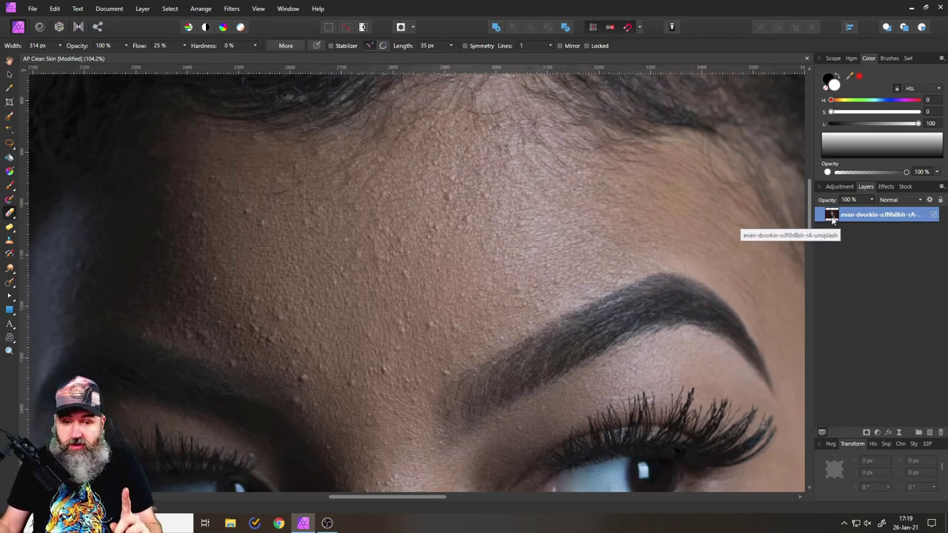
Run Frequency Separation at a 7.8 px radius, checking the split preview across the forehead.
{"action": "left_click", "coordinate": [228, 8]}
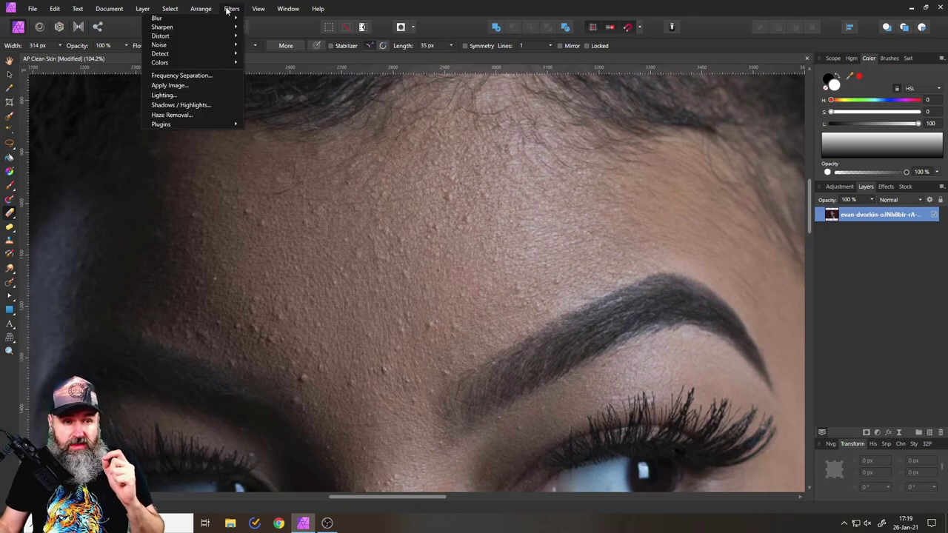
{"action": "left_click", "coordinate": [198, 76]}
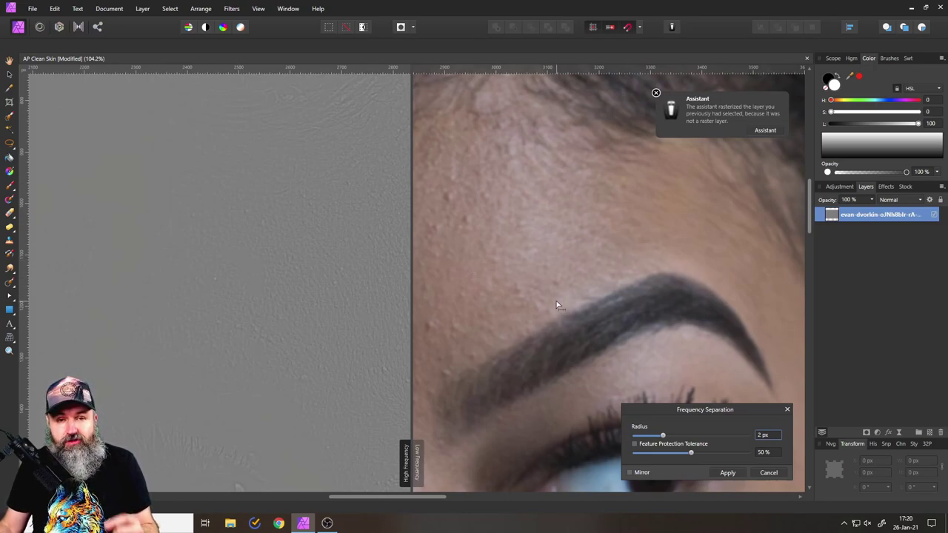
{"action": "left_click_drag", "start_coordinate": [412, 248], "coordinate": [532, 235]}
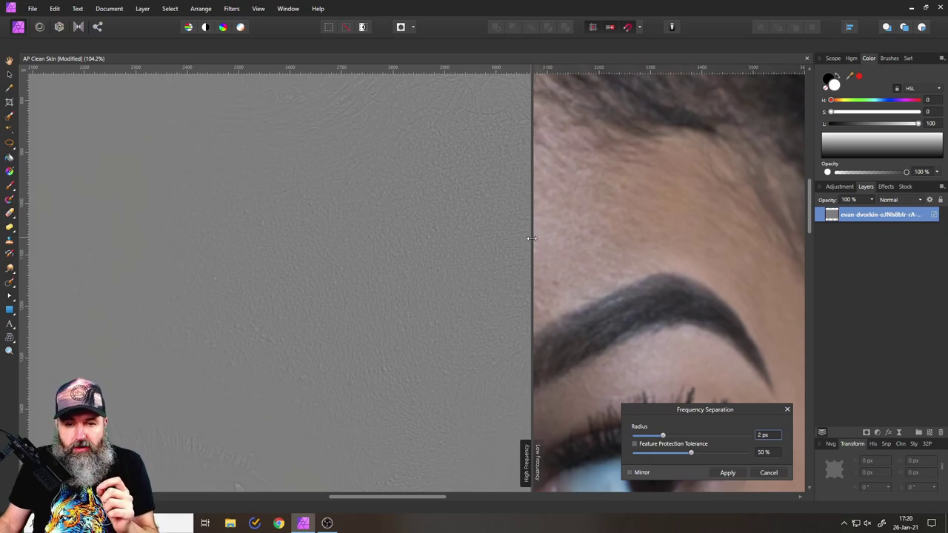
{"action": "left_click_drag", "start_coordinate": [532, 241], "coordinate": [486, 243]}
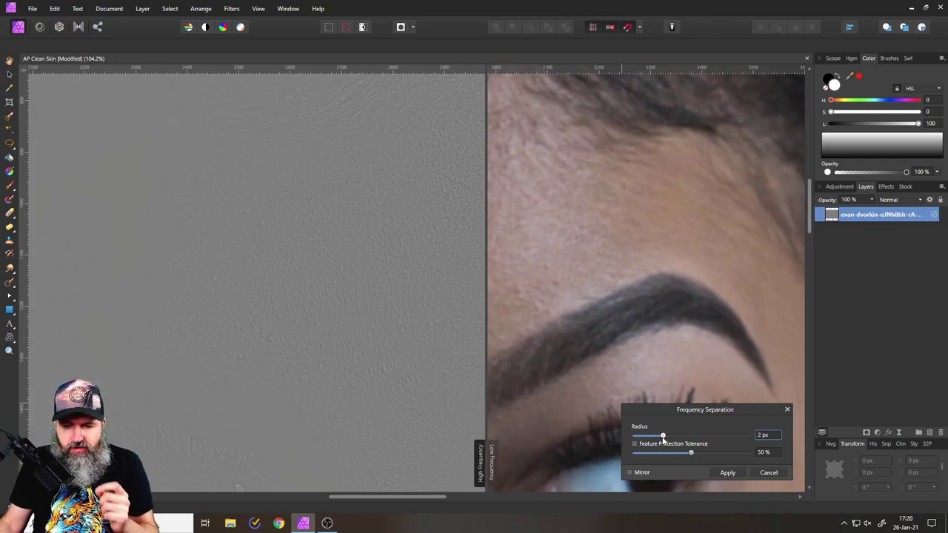
{"action": "left_click_drag", "start_coordinate": [662, 435], "coordinate": [676, 435]}
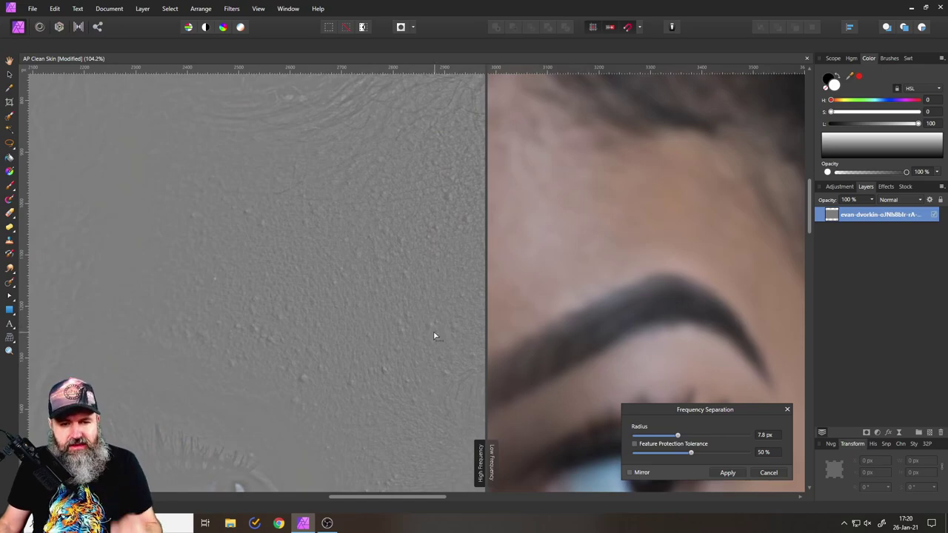
{"action": "scroll", "coordinate": [435, 337], "scroll_direction": "up", "scroll_amount": 4}
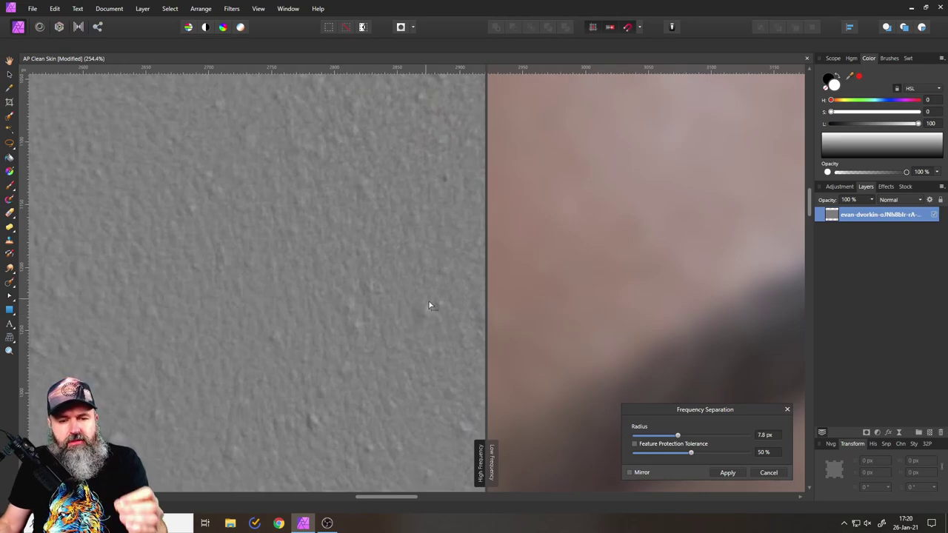
{"action": "scroll", "coordinate": [441, 297], "scroll_direction": "down", "scroll_amount": 5}
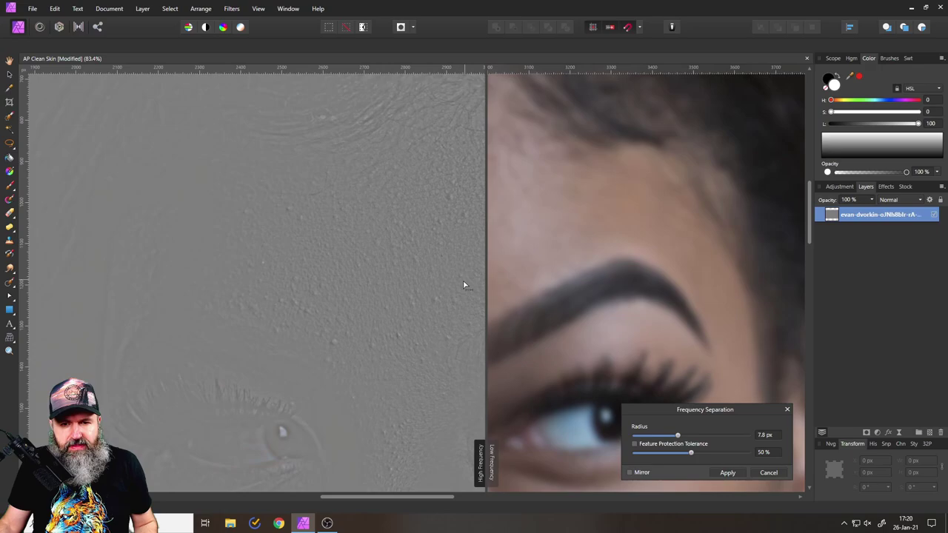
{"action": "left_click_drag", "start_coordinate": [483, 265], "coordinate": [550, 271]}
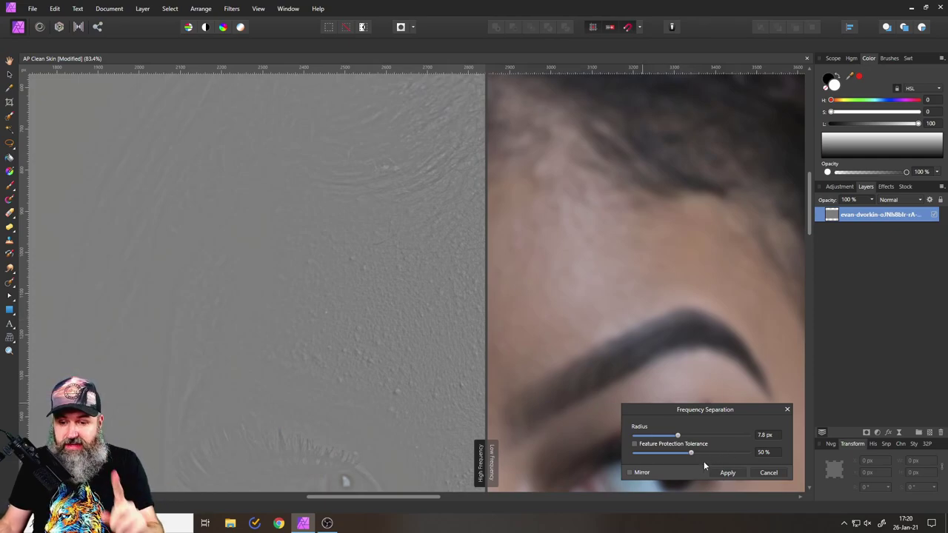
Apply Frequency Separation, then hide the Low Frequency layer to inspect the grey skin texture.
{"action": "left_click", "coordinate": [727, 472]}
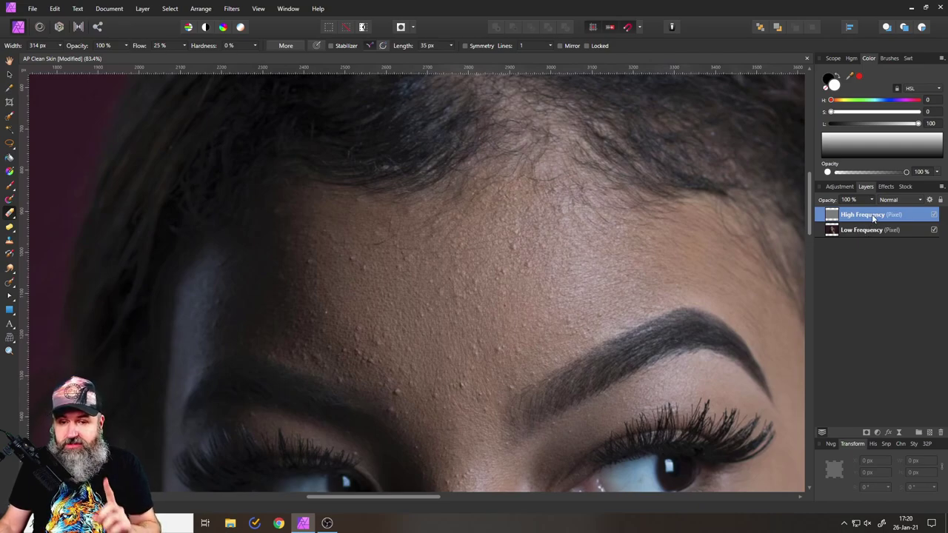
{"action": "left_click", "coordinate": [933, 230]}
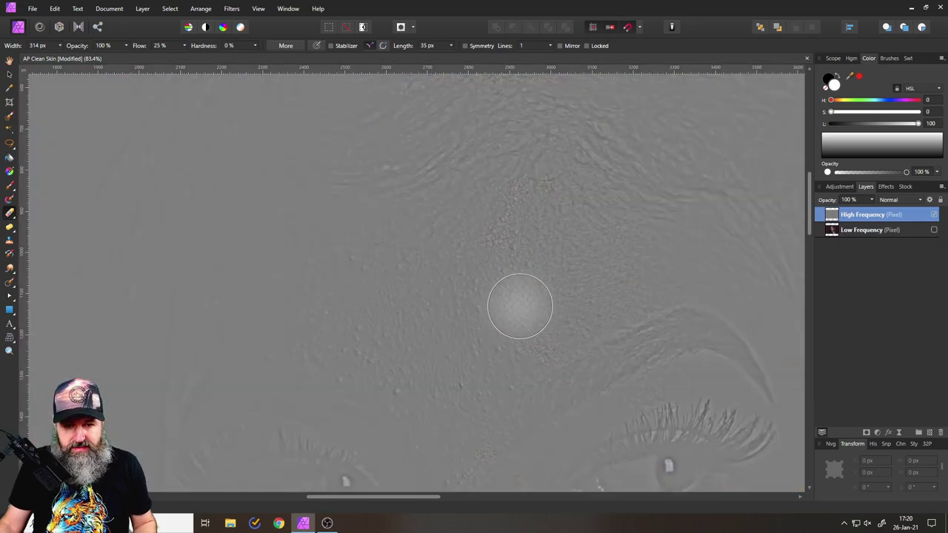
{"action": "scroll", "coordinate": [557, 338], "scroll_direction": "up", "scroll_amount": 3}
{"action": "scroll", "coordinate": [557, 338], "scroll_direction": "down", "scroll_amount": 3}
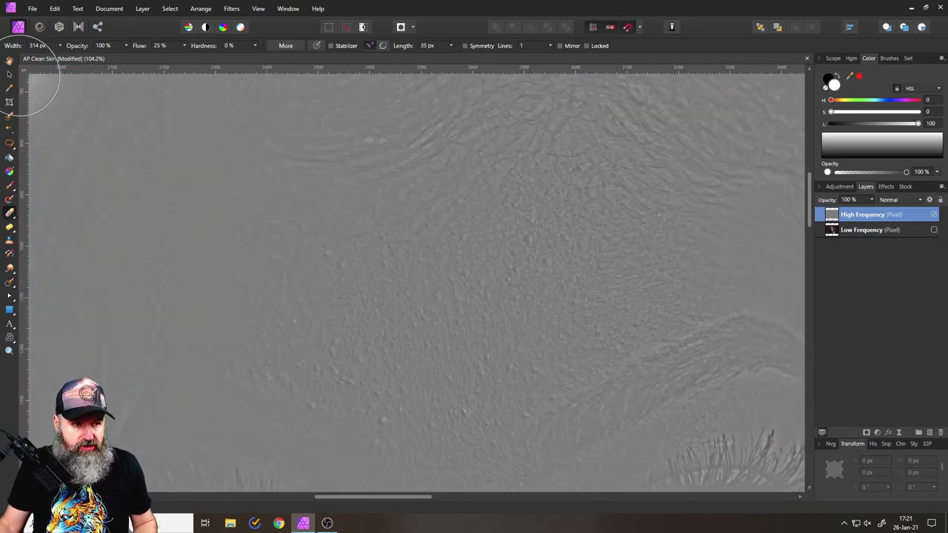
Compare the blurred Low Frequency and textured High Frequency layers, ending with High Frequency shown.
{"action": "left_click", "coordinate": [9, 75]}
{"action": "scroll", "coordinate": [524, 286], "scroll_direction": "up", "scroll_amount": 3}
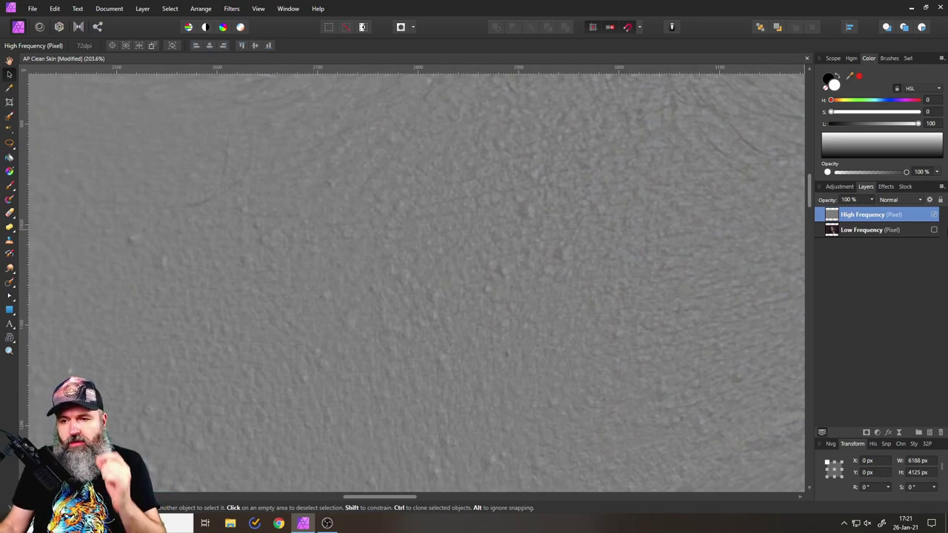
{"action": "left_click", "coordinate": [933, 214]}
{"action": "left_click", "coordinate": [933, 229]}
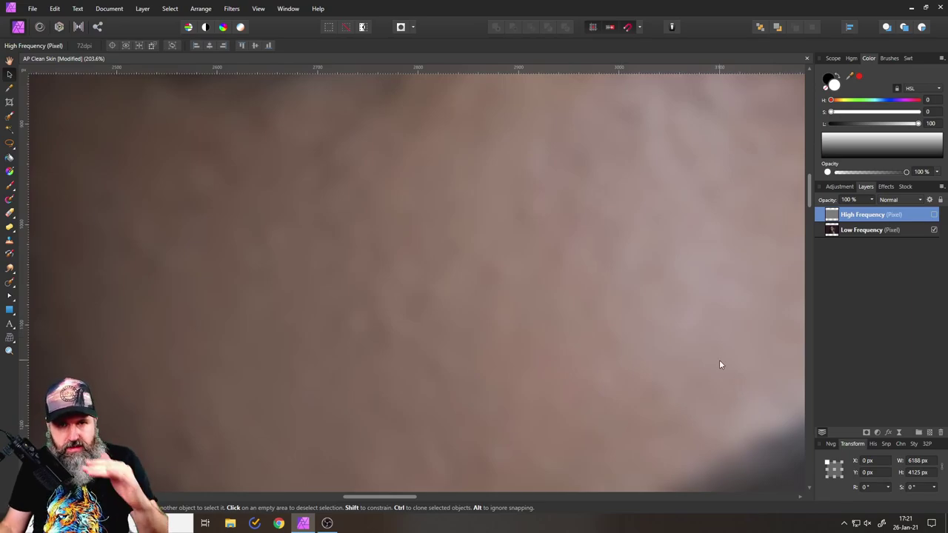
{"action": "left_click", "coordinate": [934, 230]}
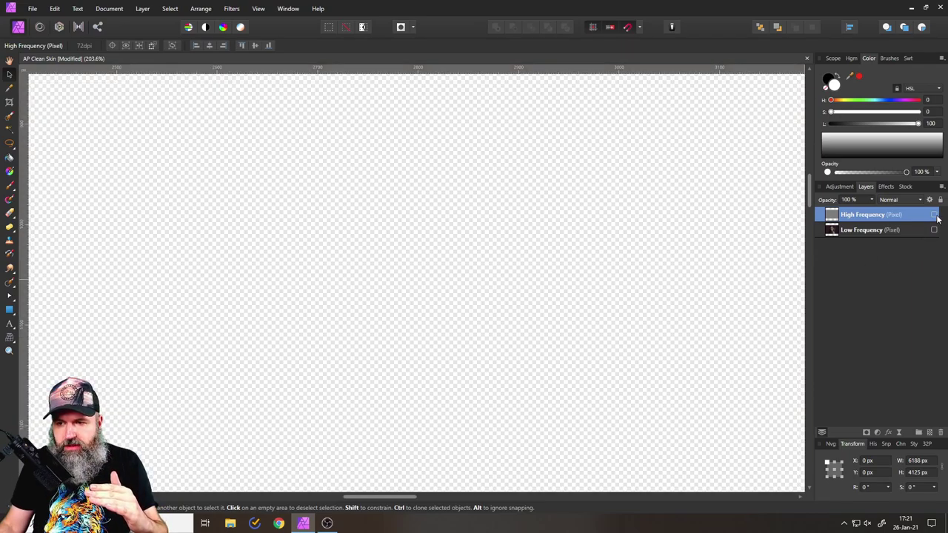
{"action": "left_click", "coordinate": [934, 214]}
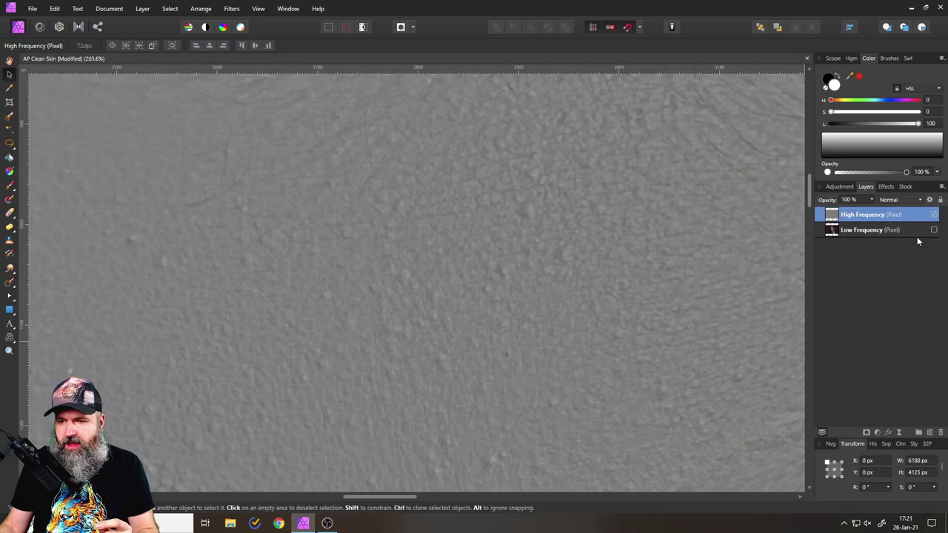
{"action": "scroll", "coordinate": [523, 359], "scroll_direction": "down", "scroll_amount": 5}
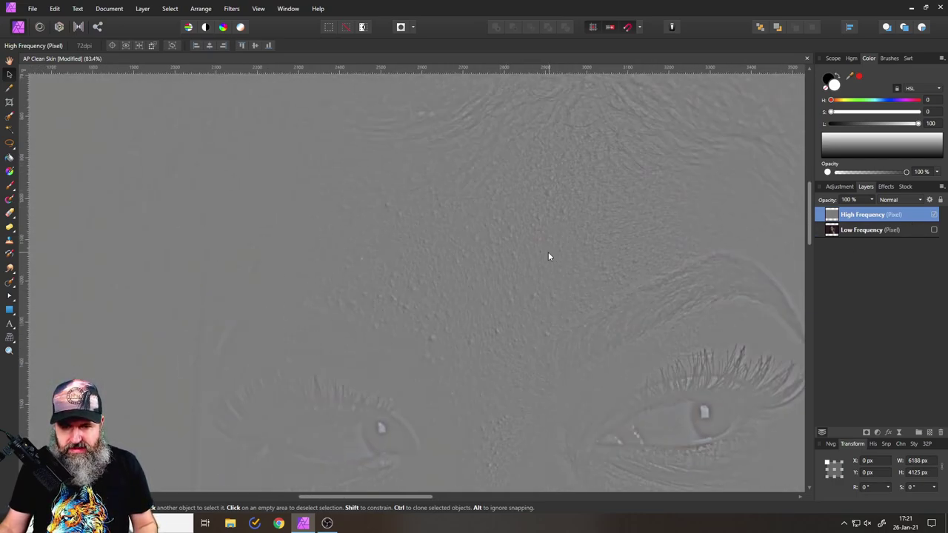
{"action": "scroll", "coordinate": [548, 257], "scroll_direction": "up", "scroll_amount": 5}
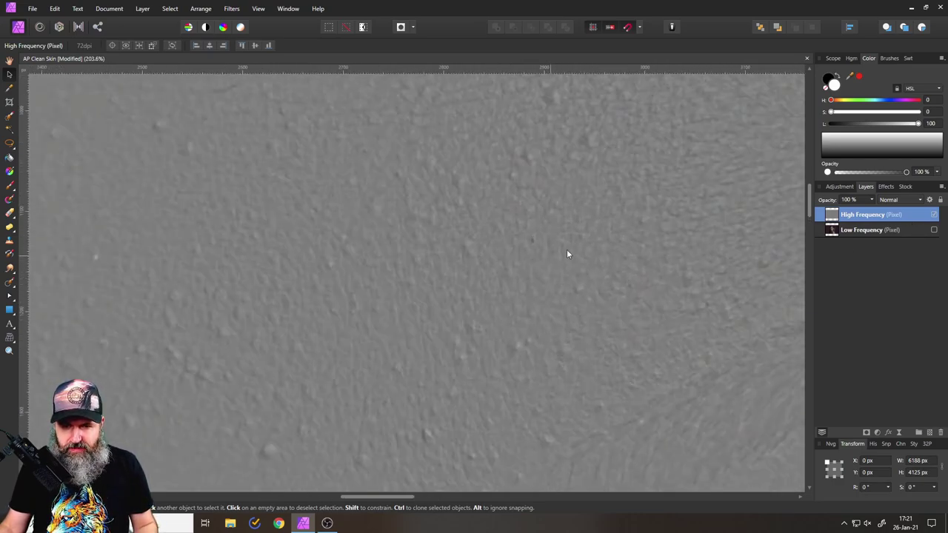
Select the Clone Brush Tool (39 px, 0% hardness) and survey the forehead for blemishes.
{"action": "left_click", "coordinate": [10, 240]}
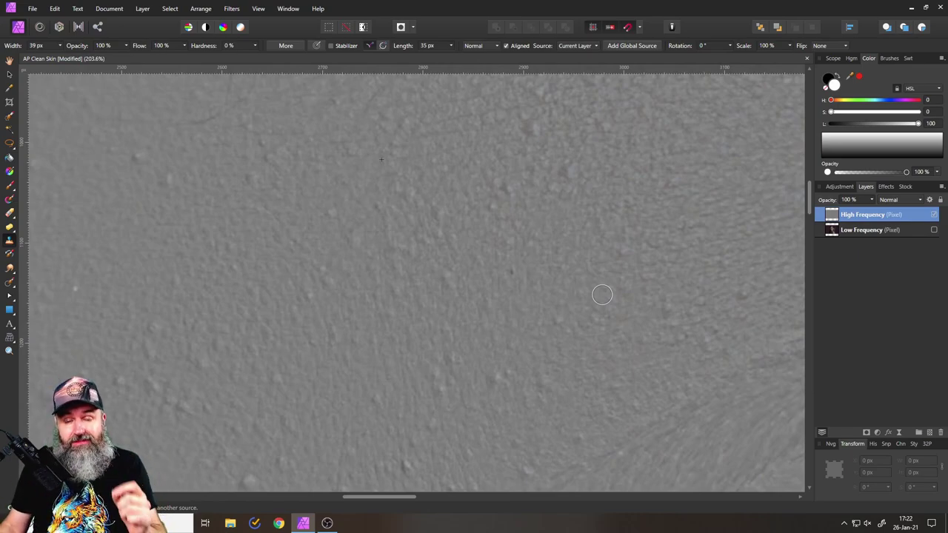
{"action": "scroll", "coordinate": [560, 277], "scroll_direction": "up", "scroll_amount": 2}
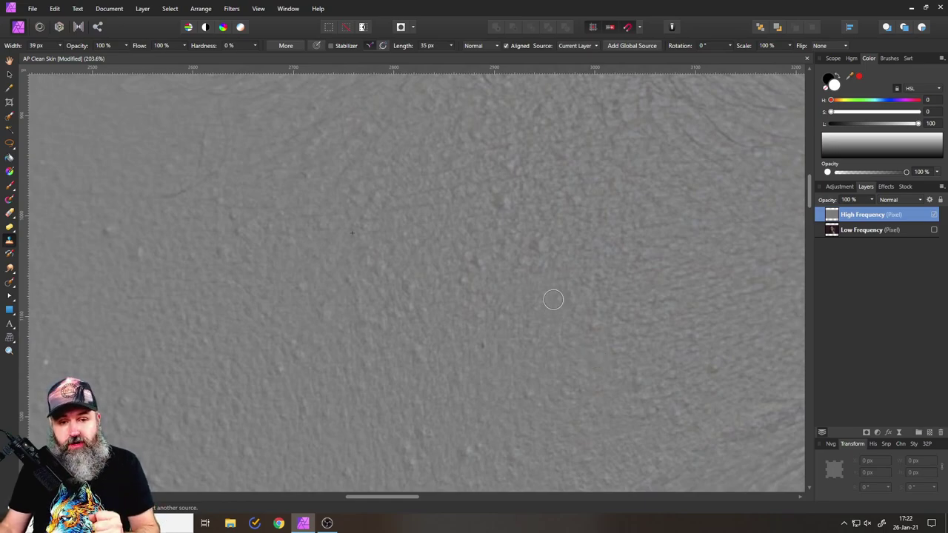
{"action": "scroll", "coordinate": [438, 226], "scroll_direction": "down", "scroll_amount": 3}
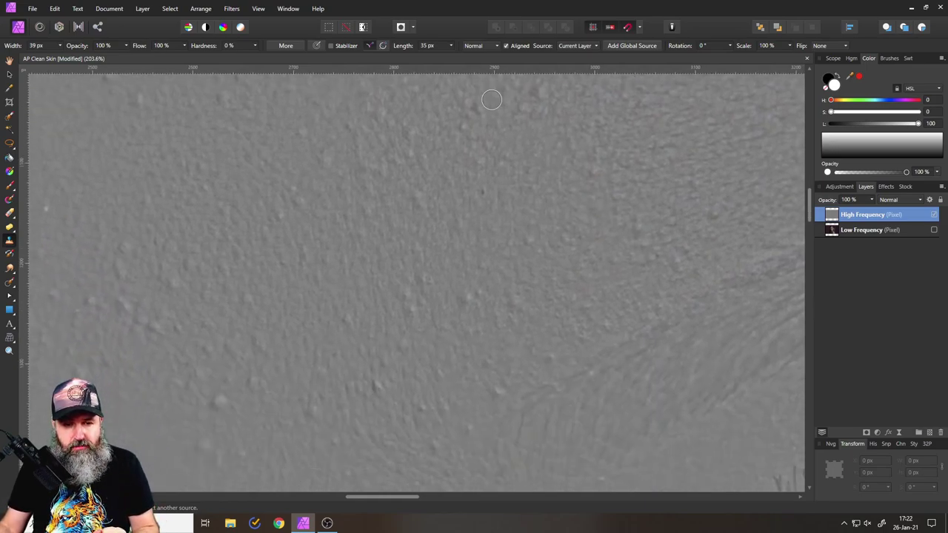
{"action": "scroll", "coordinate": [388, 229], "scroll_direction": "up", "scroll_amount": 3}
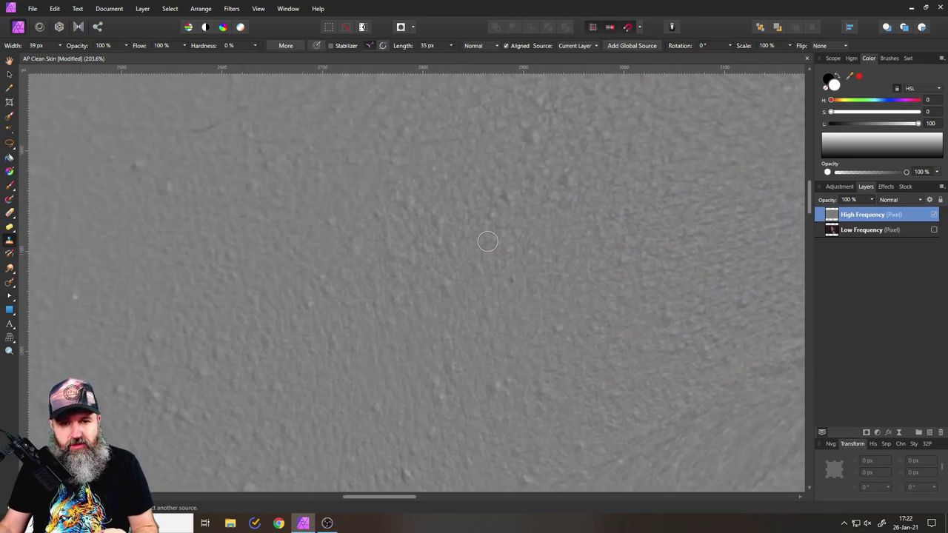
{"action": "scroll", "coordinate": [493, 247], "scroll_direction": "down", "scroll_amount": 2}
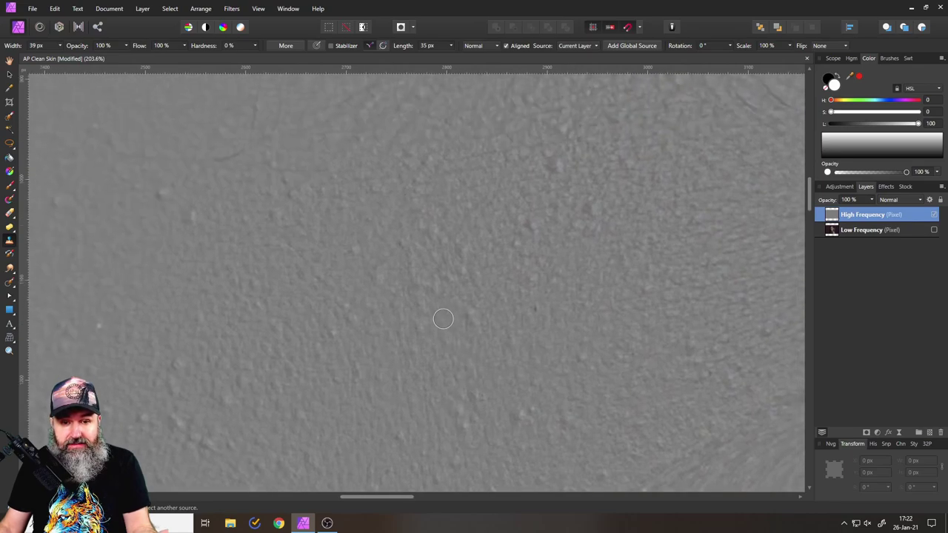
{"action": "scroll", "coordinate": [440, 317], "scroll_direction": "down", "scroll_amount": 1}
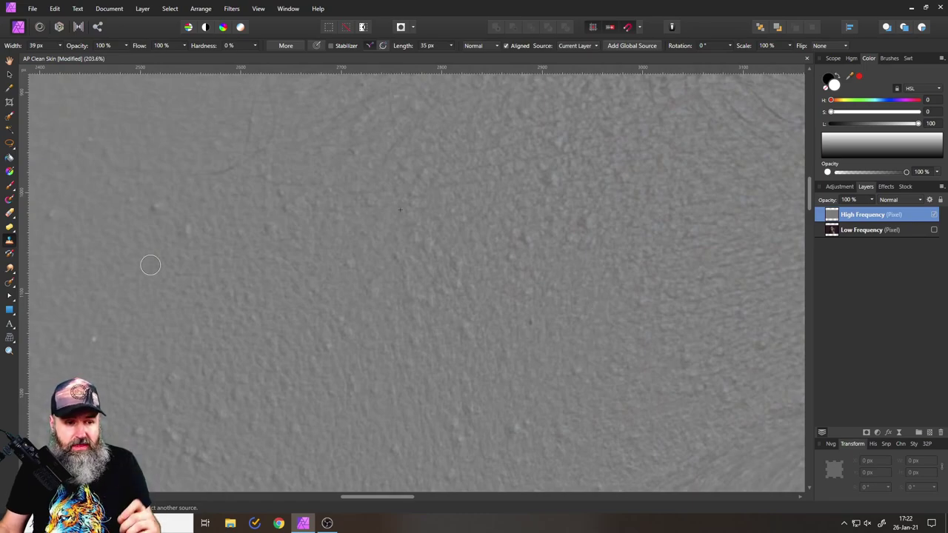
{"action": "left_click_drag", "start_coordinate": [150, 264], "coordinate": [549, 222]}
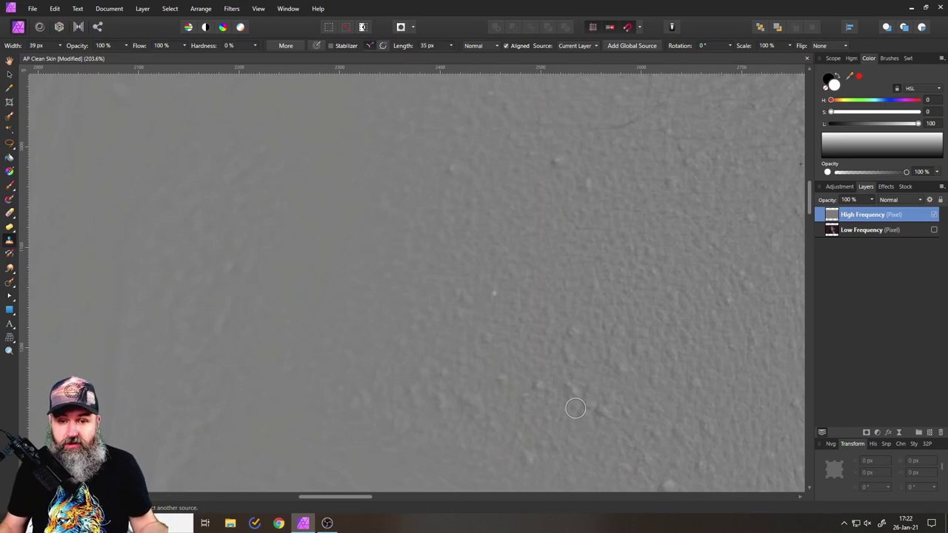
{"action": "left_click_drag", "start_coordinate": [641, 229], "coordinate": [339, 254]}
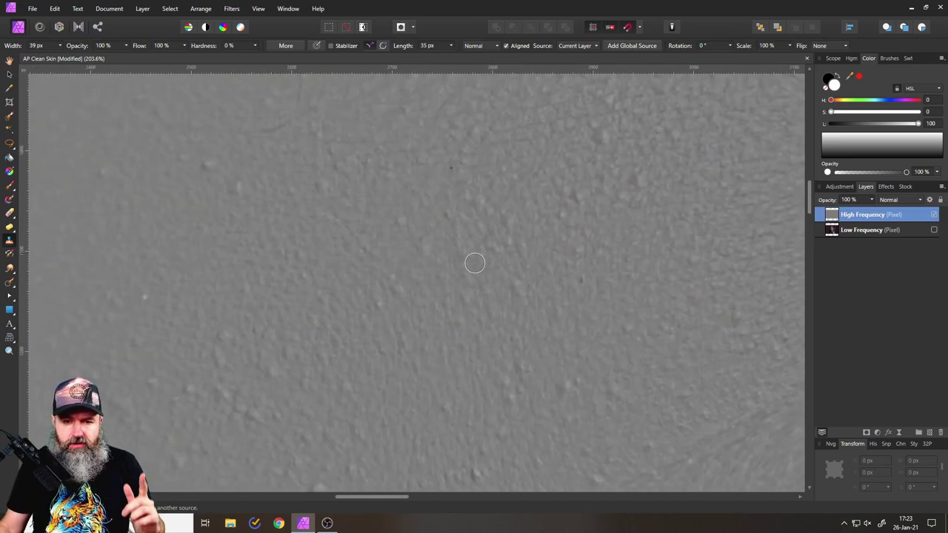
{"action": "left_click", "coordinate": [10, 239]}
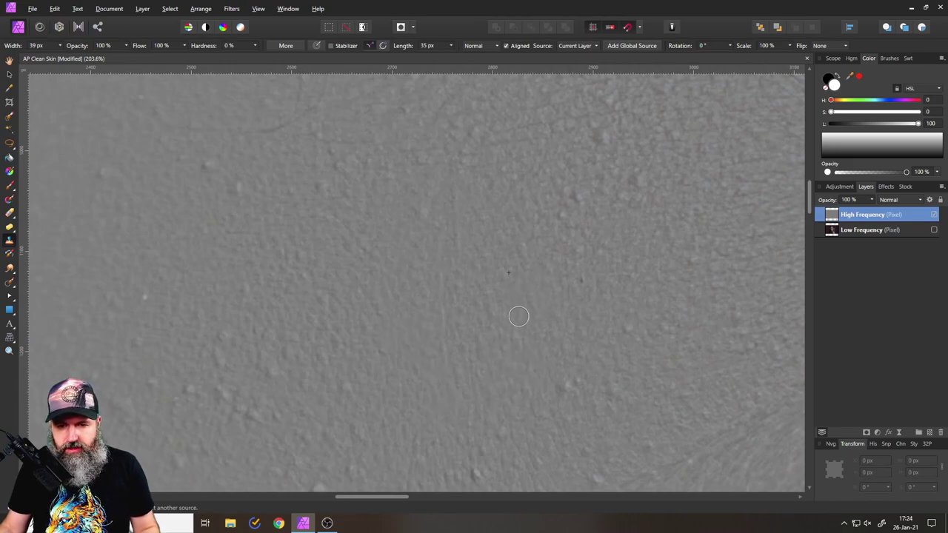
Clone clean skin texture over forehead blemishes on High Frequency, resampling nearby sources.
{"action": "left_click_drag", "start_coordinate": [522, 208], "coordinate": [503, 311]}
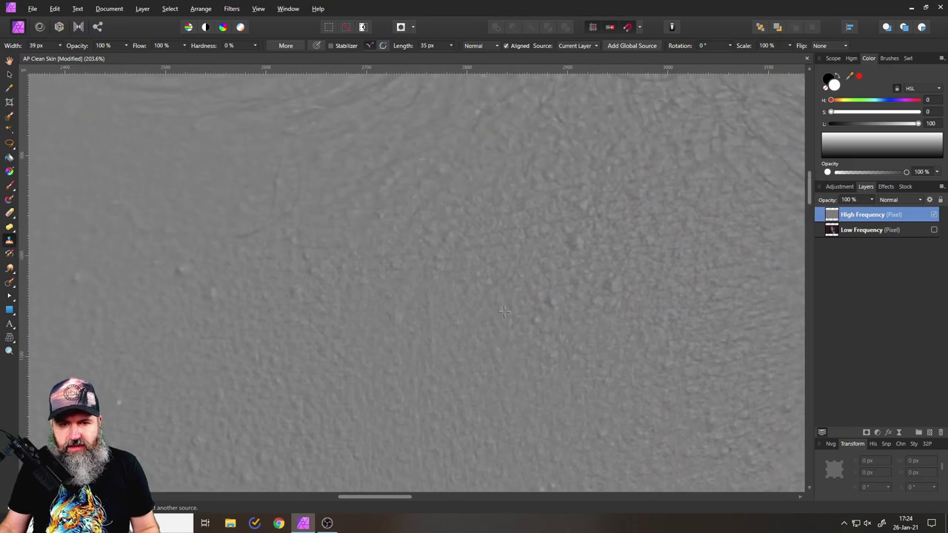
{"action": "left_click", "coordinate": [462, 280], "text": "alt"}
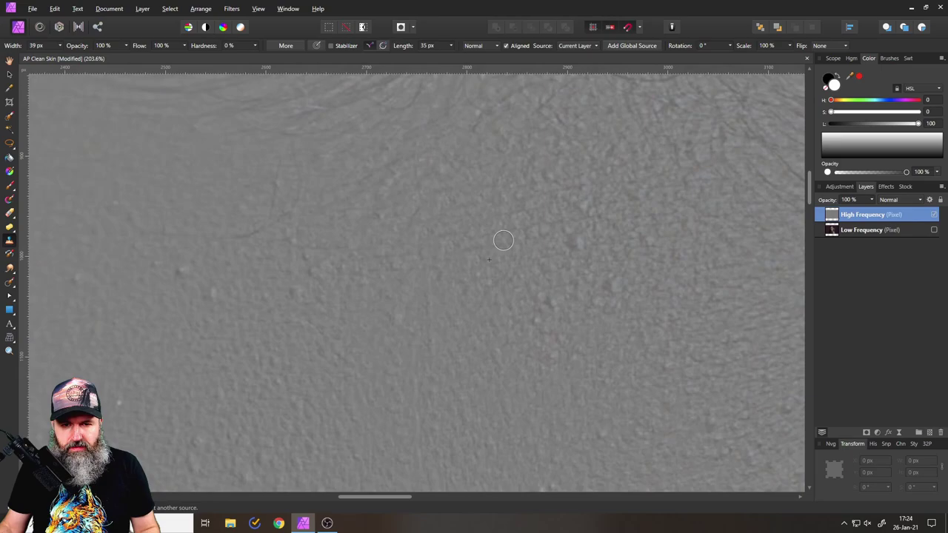
{"action": "mouse_move", "coordinate": [518, 245]}
{"action": "left_mouse_down"}
{"action": "mouse_move", "coordinate": [534, 226]}
{"action": "mouse_move", "coordinate": [577, 246]}
{"action": "mouse_move", "coordinate": [570, 202]}
{"action": "left_mouse_up"}
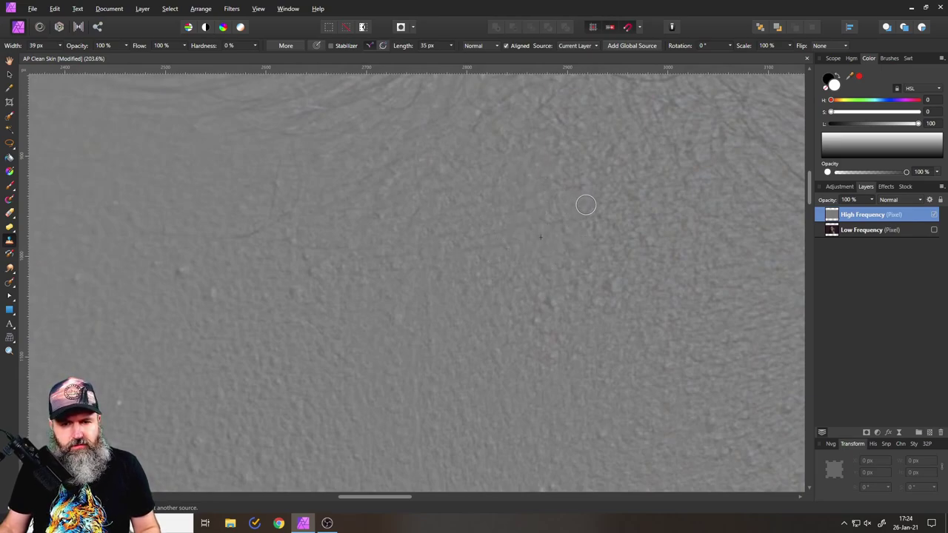
{"action": "left_click", "coordinate": [530, 255], "text": "alt"}
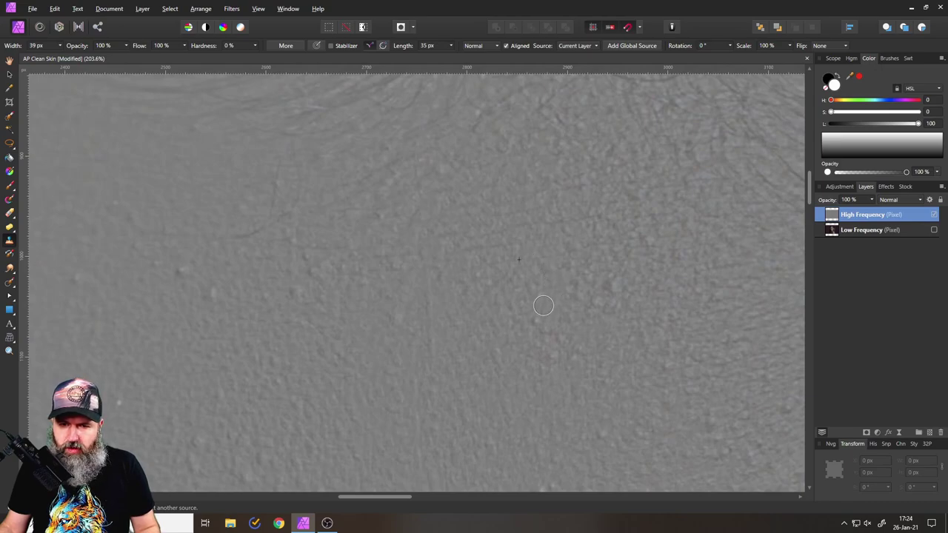
{"action": "left_click_drag", "start_coordinate": [585, 288], "coordinate": [597, 284]}
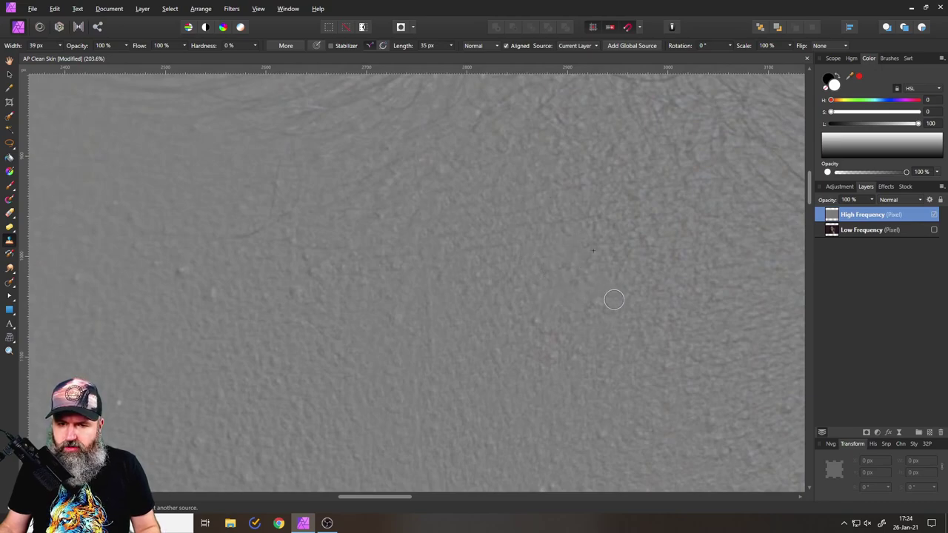
Zoom and pan across the forehead above the brows, checking the remaining blemishes.
{"action": "scroll", "coordinate": [521, 358], "scroll_direction": "down", "scroll_amount": 2}
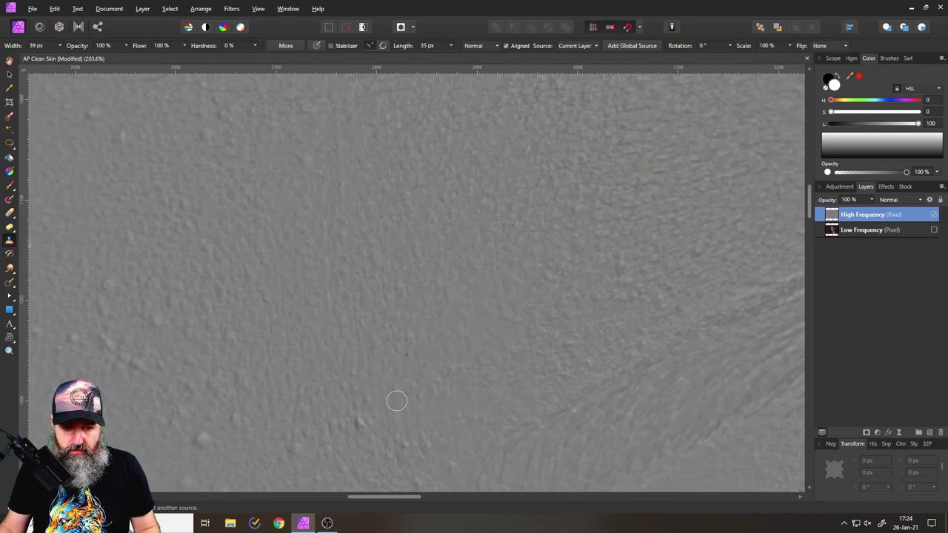
{"action": "scroll", "coordinate": [395, 398], "scroll_direction": "down", "scroll_amount": 1}
{"action": "scroll", "coordinate": [396, 398], "scroll_direction": "left", "scroll_amount": 2}
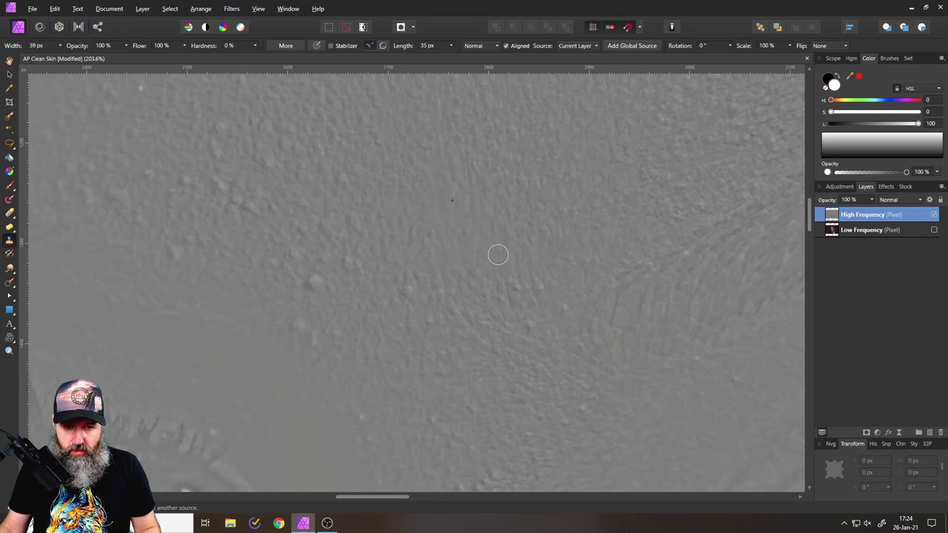
{"action": "scroll", "coordinate": [475, 240], "scroll_direction": "up", "scroll_amount": 1}
{"action": "scroll", "coordinate": [474, 241], "scroll_direction": "up", "scroll_amount": 1}
{"action": "scroll", "coordinate": [475, 241], "scroll_direction": "left", "scroll_amount": 1}
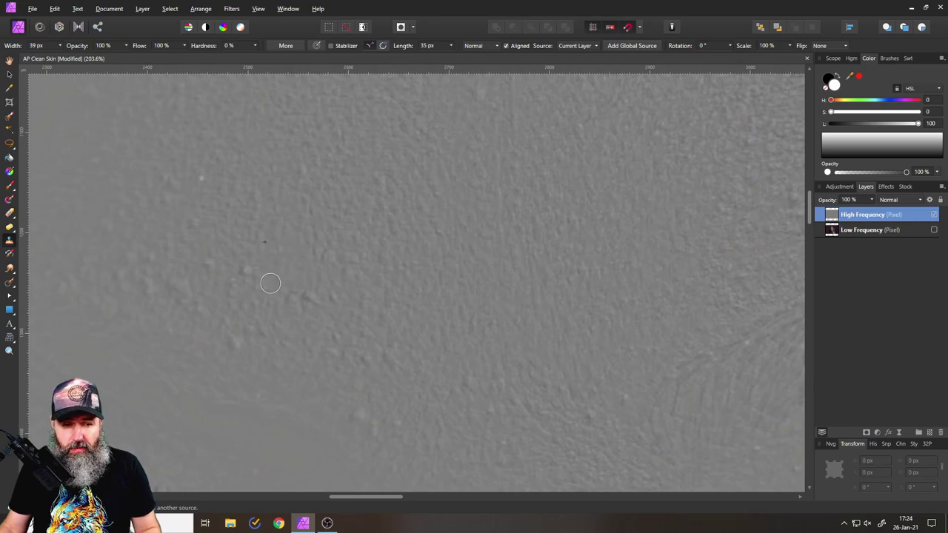
{"action": "left_click_drag", "start_coordinate": [350, 247], "coordinate": [399, 268]}
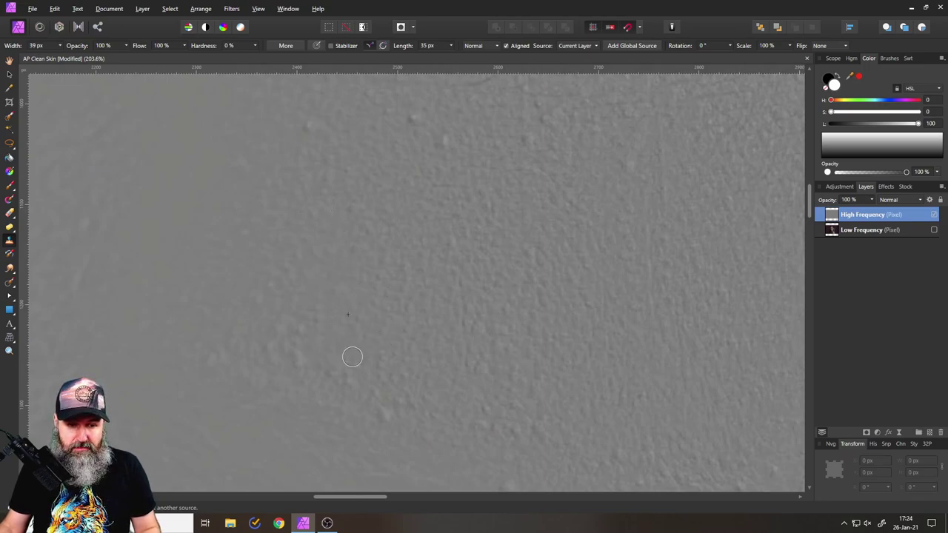
{"action": "scroll", "coordinate": [388, 289], "scroll_direction": "up", "scroll_amount": 1}
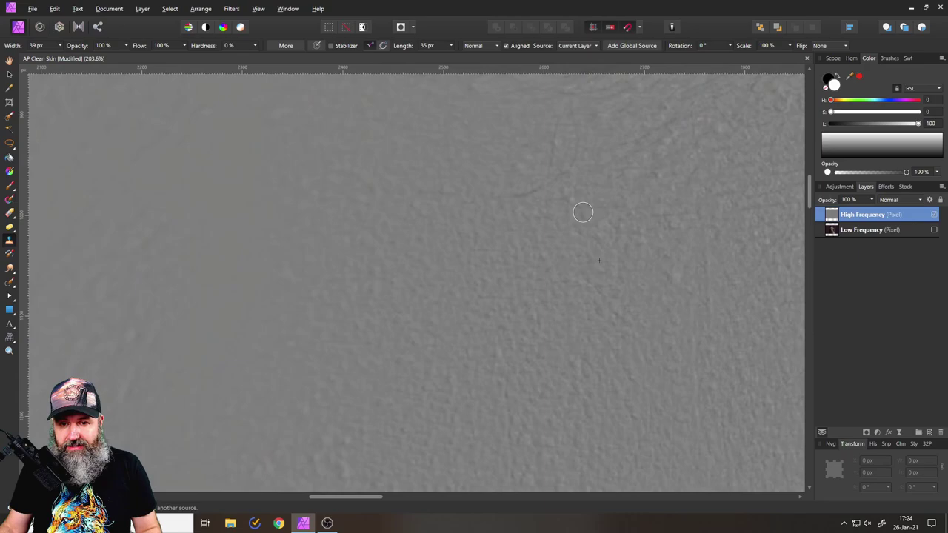
{"action": "left_click_drag", "start_coordinate": [647, 247], "coordinate": [497, 263]}
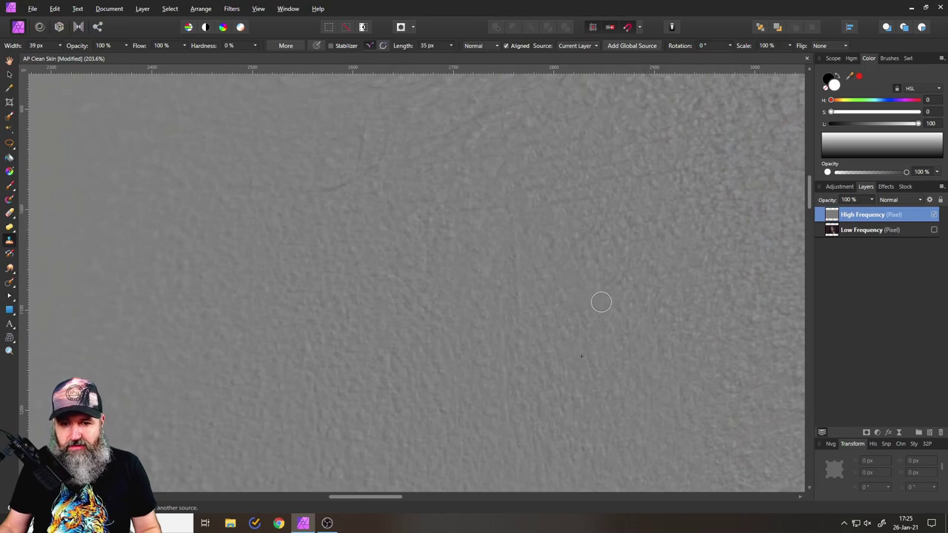
{"action": "left_click_drag", "start_coordinate": [623, 245], "coordinate": [376, 277]}
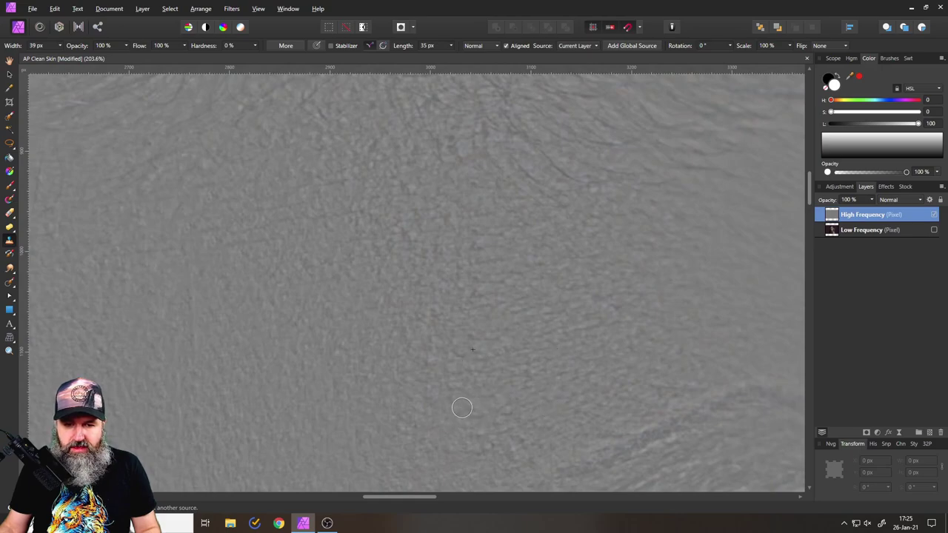
{"action": "scroll", "coordinate": [504, 348], "scroll_direction": "down", "scroll_amount": 2}
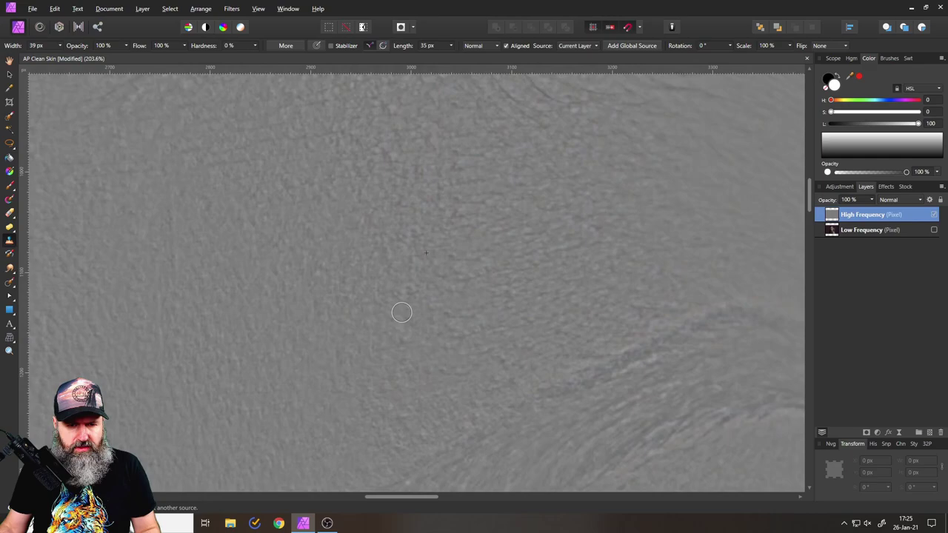
{"action": "scroll", "coordinate": [429, 289], "scroll_direction": "up", "scroll_amount": 2}
{"action": "scroll", "coordinate": [385, 319], "scroll_direction": "left", "scroll_amount": 3}
{"action": "scroll", "coordinate": [365, 318], "scroll_direction": "down", "scroll_amount": 5}
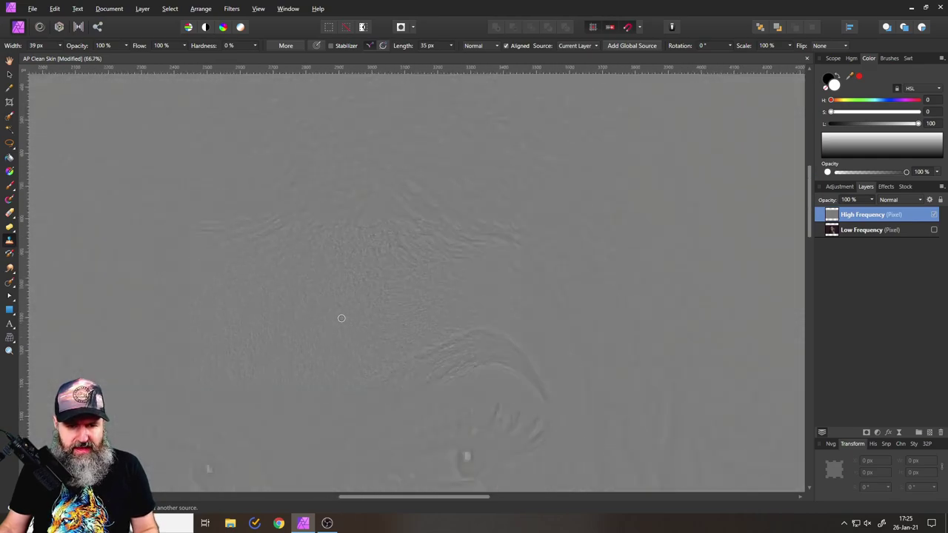
{"action": "scroll", "coordinate": [467, 311], "scroll_direction": "up", "scroll_amount": 4}
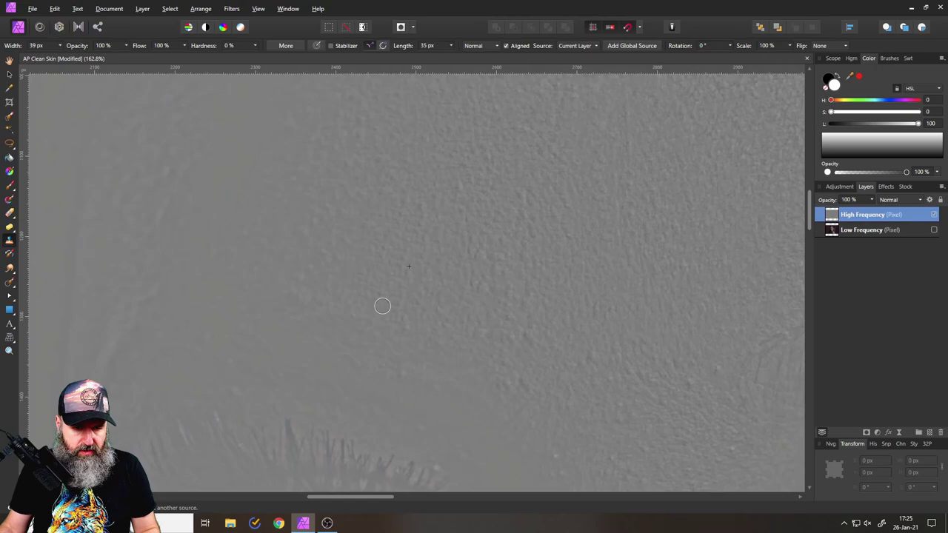
{"action": "scroll", "coordinate": [517, 240], "scroll_direction": "down", "scroll_amount": 3}
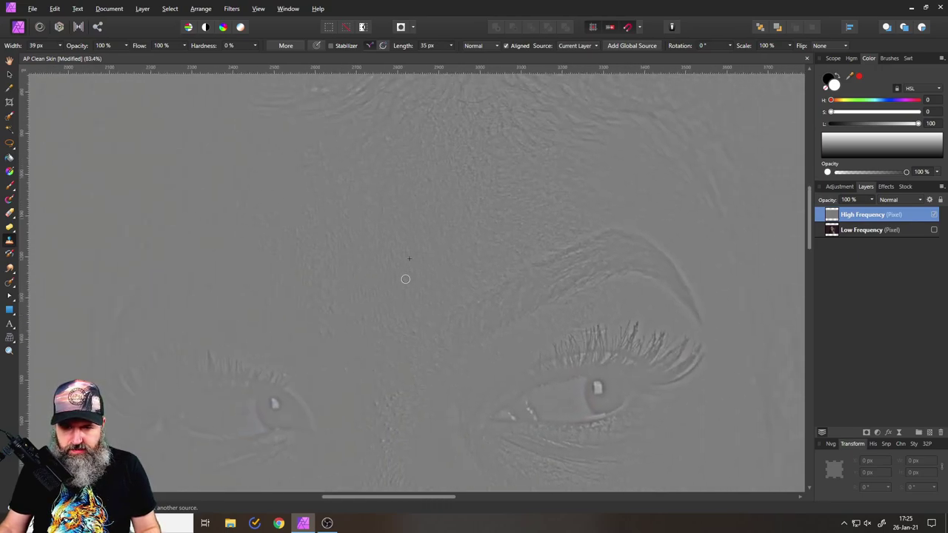
Show the Low Frequency layer again and zoom in and out to inspect the full-colour forehead.
{"action": "left_click", "coordinate": [934, 231]}
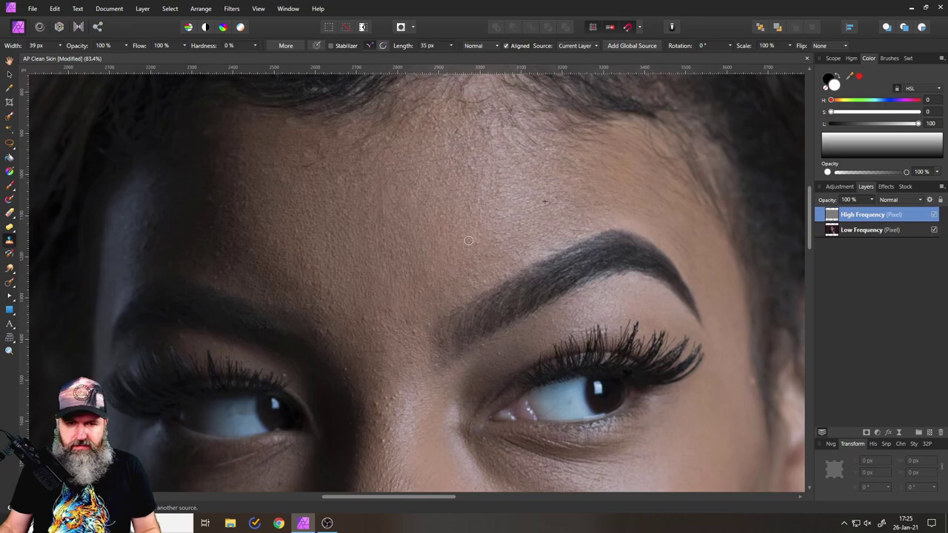
{"action": "scroll", "coordinate": [469, 240], "scroll_direction": "up", "scroll_amount": 3}
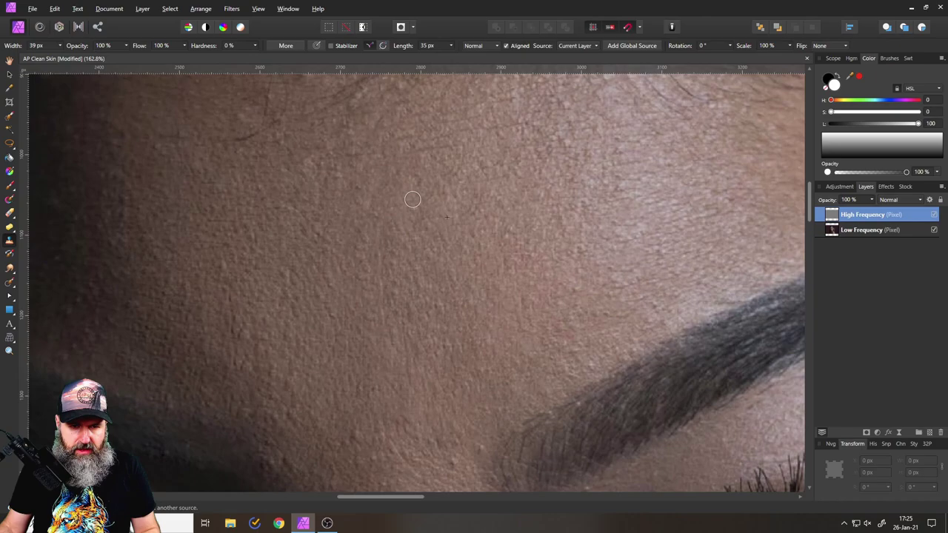
{"action": "scroll", "coordinate": [436, 213], "scroll_direction": "down", "scroll_amount": 4}
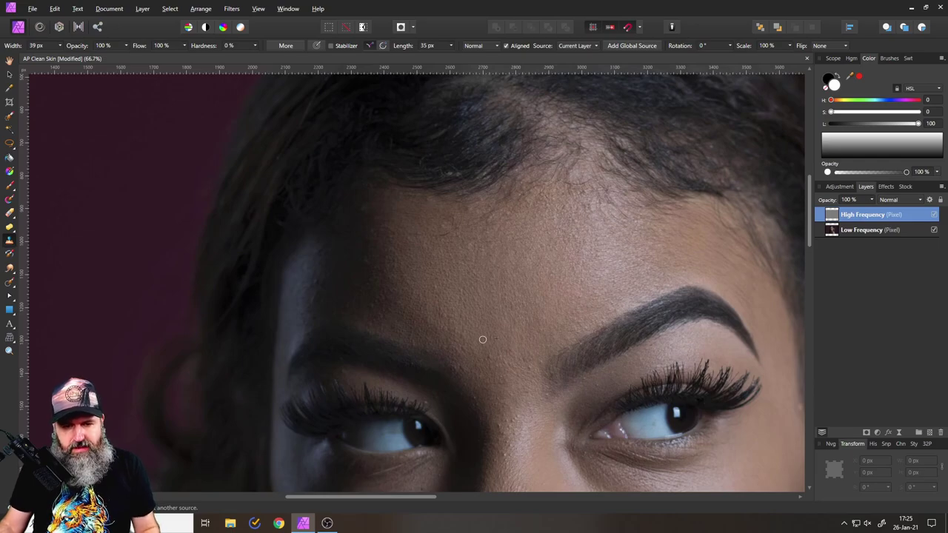
{"action": "scroll", "coordinate": [482, 339], "scroll_direction": "up", "scroll_amount": 4}
{"action": "scroll", "coordinate": [405, 311], "scroll_direction": "down", "scroll_amount": 2}
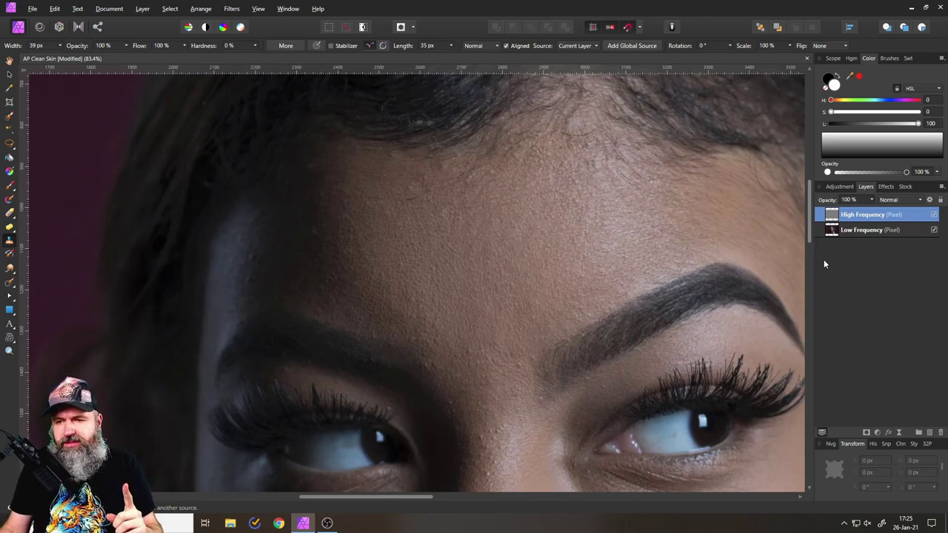
Select the Low Frequency layer, briefly previewing its tones with High Frequency hidden.
{"action": "left_click", "coordinate": [851, 234]}
{"action": "left_click", "coordinate": [933, 215]}
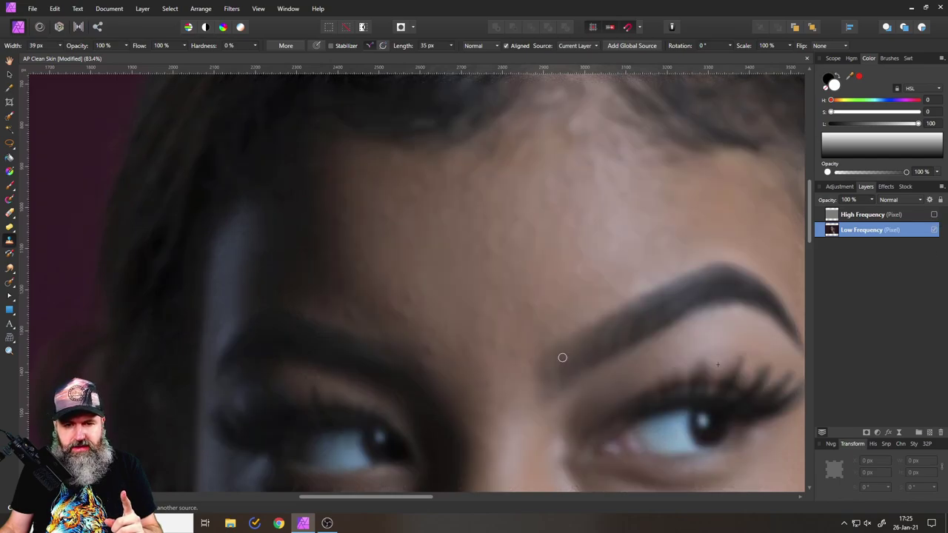
{"action": "scroll", "coordinate": [409, 326], "scroll_direction": "up", "scroll_amount": 3}
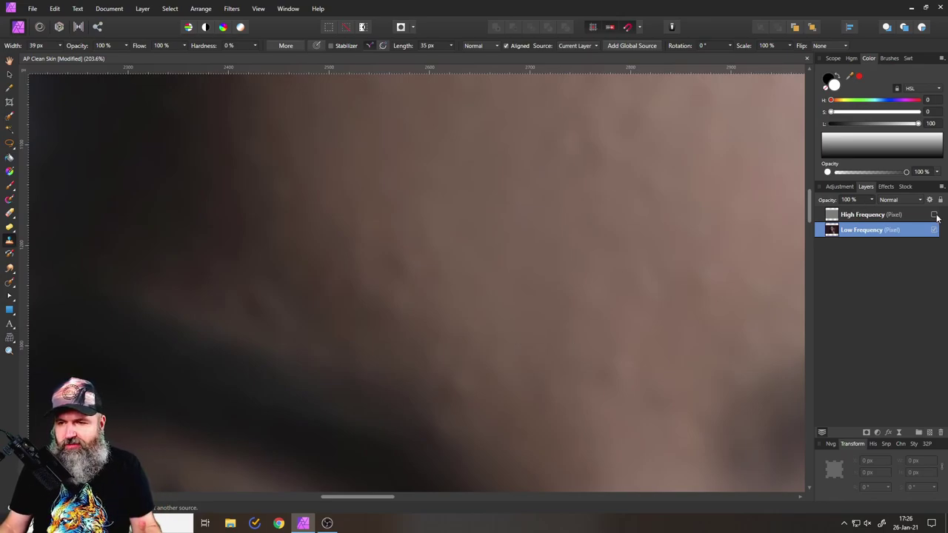
{"action": "left_click", "coordinate": [934, 214]}
{"action": "scroll", "coordinate": [571, 313], "scroll_direction": "down", "scroll_amount": 3}
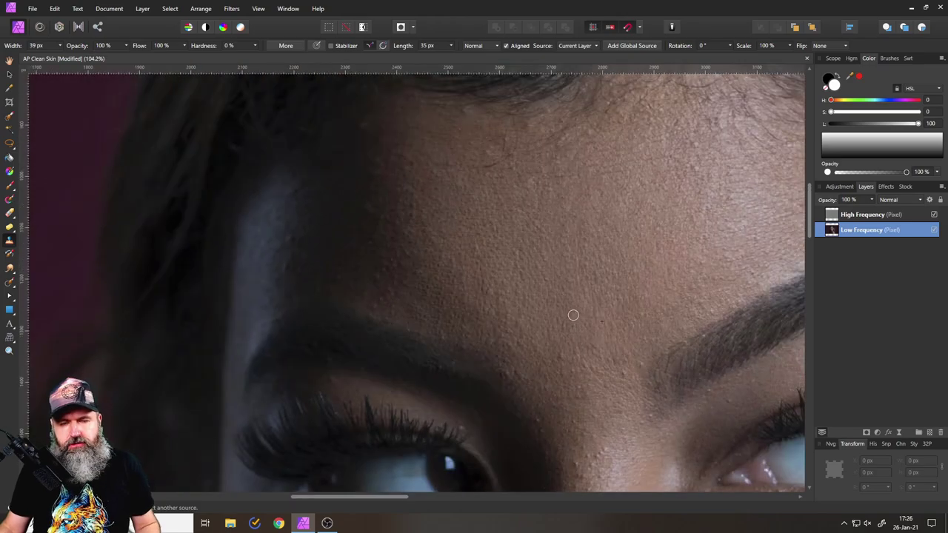
Blend the forehead tones on Low Frequency with a cleaned 160 px, 25% strength Paint Mixer Brush.
{"action": "left_click", "coordinate": [10, 201]}
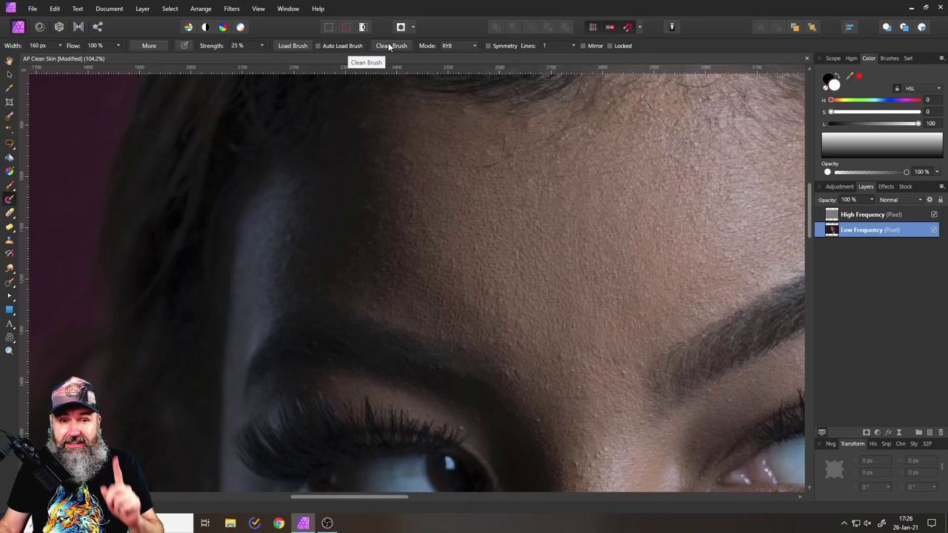
{"action": "left_click", "coordinate": [390, 46]}
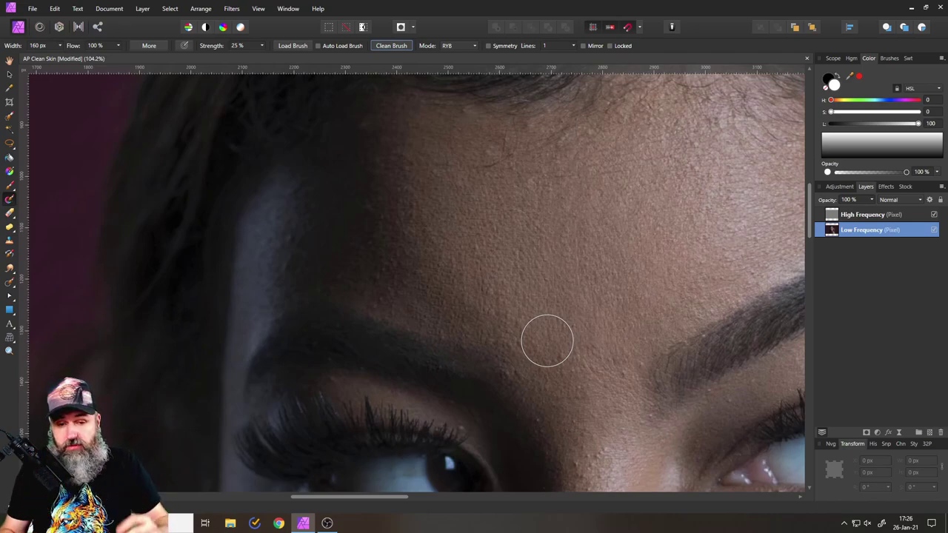
{"action": "mouse_move", "coordinate": [546, 341]}
{"action": "left_mouse_down"}
{"action": "mouse_move", "coordinate": [377, 288]}
{"action": "mouse_move", "coordinate": [518, 332]}
{"action": "mouse_move", "coordinate": [467, 309]}
{"action": "mouse_move", "coordinate": [418, 304]}
{"action": "mouse_move", "coordinate": [461, 267]}
{"action": "mouse_move", "coordinate": [457, 281]}
{"action": "mouse_move", "coordinate": [549, 300]}
{"action": "mouse_move", "coordinate": [482, 328]}
{"action": "left_mouse_up"}
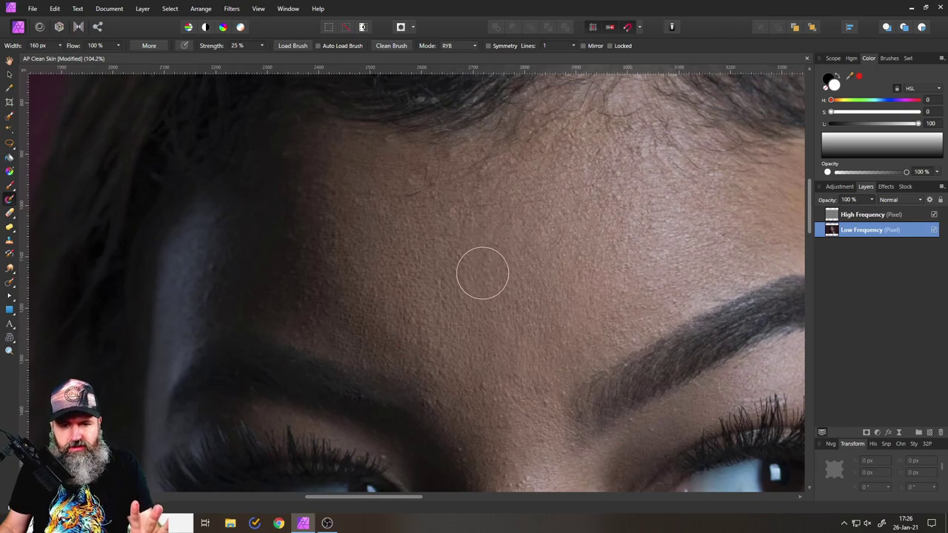
{"action": "left_click_drag", "start_coordinate": [538, 252], "coordinate": [351, 271]}
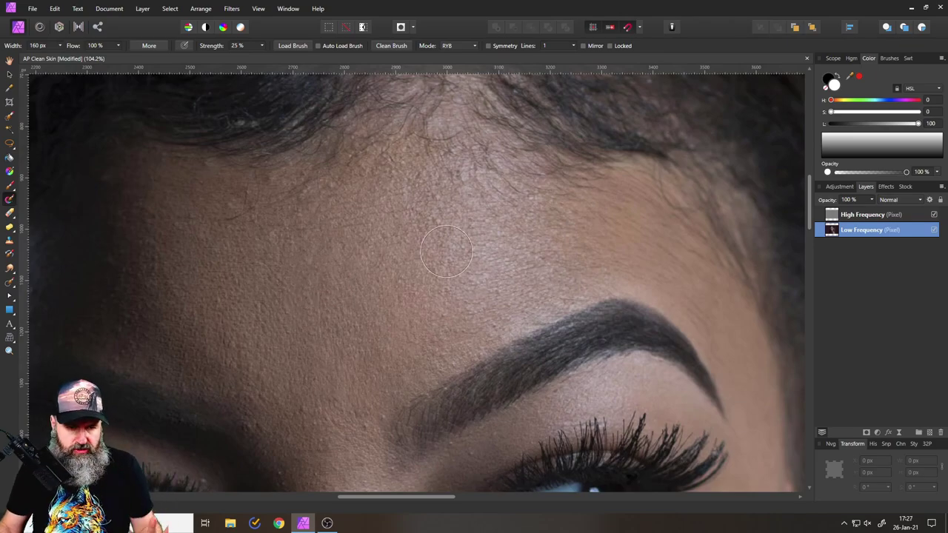
{"action": "left_click_drag", "start_coordinate": [399, 296], "coordinate": [708, 307]}
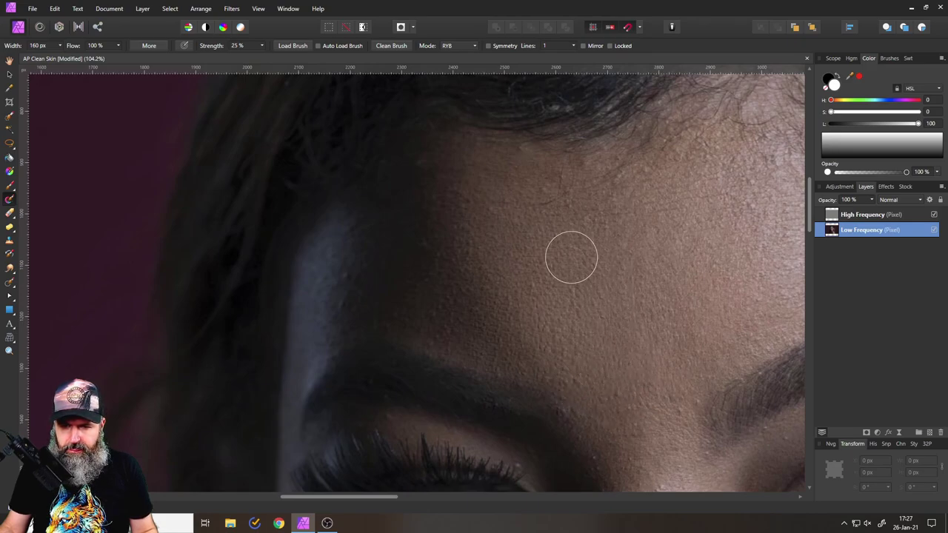
{"action": "scroll", "coordinate": [594, 296], "scroll_direction": "right", "scroll_amount": 5}
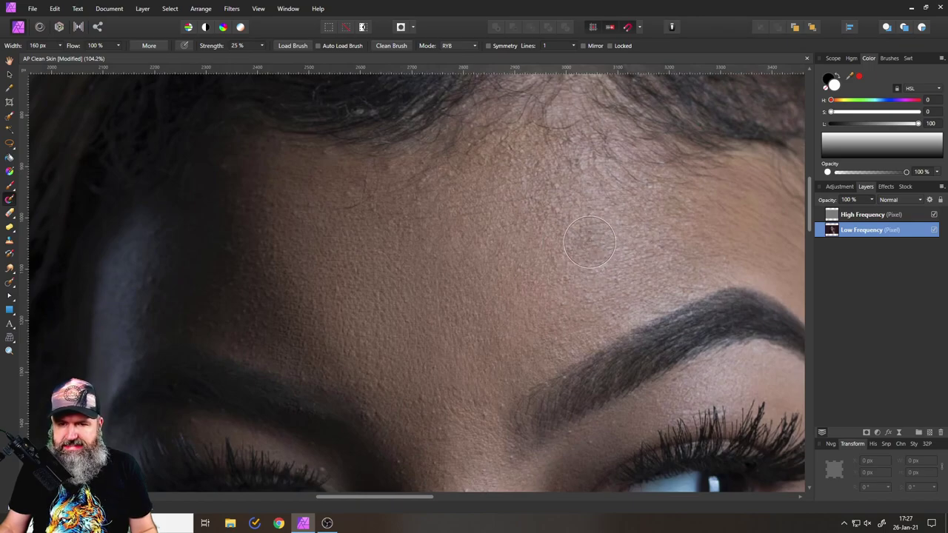
{"action": "left_click", "coordinate": [392, 45]}
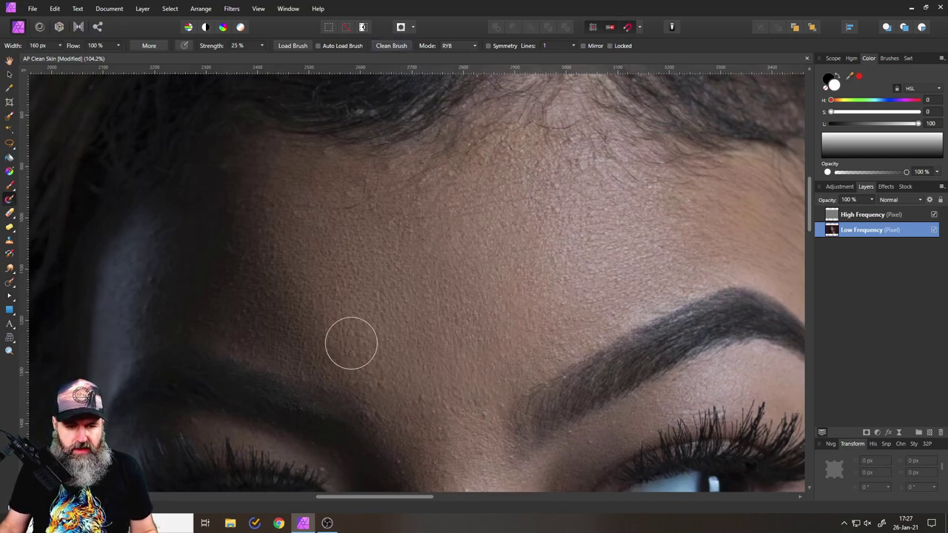
Clean the mixer brush and compare tones above the right eyebrow, toggling High Frequency, then restore it.
{"action": "left_click", "coordinate": [934, 214]}
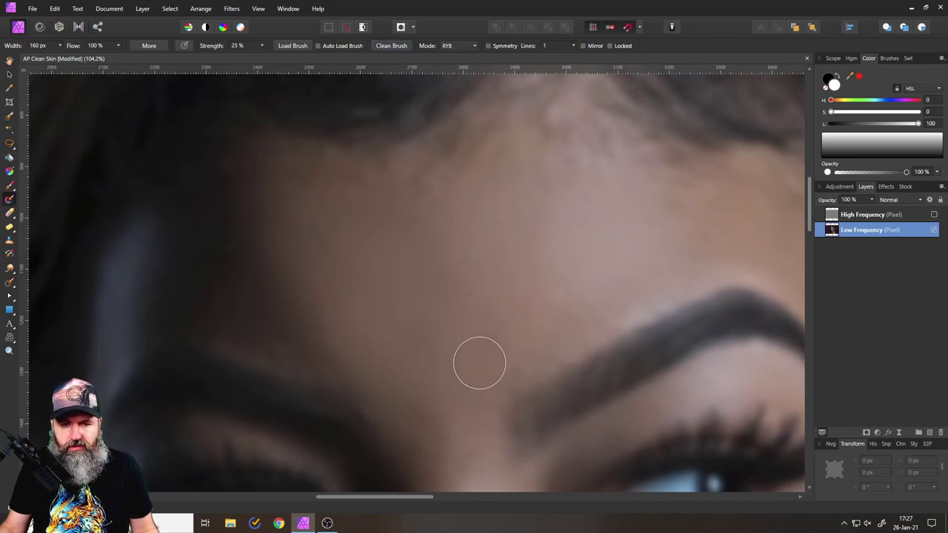
{"action": "left_click", "coordinate": [387, 45]}
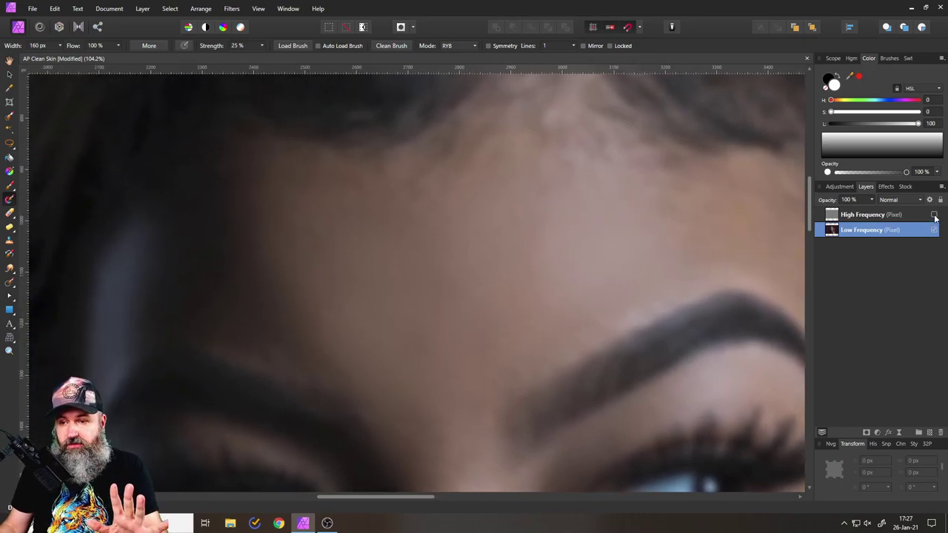
{"action": "left_click", "coordinate": [934, 215]}
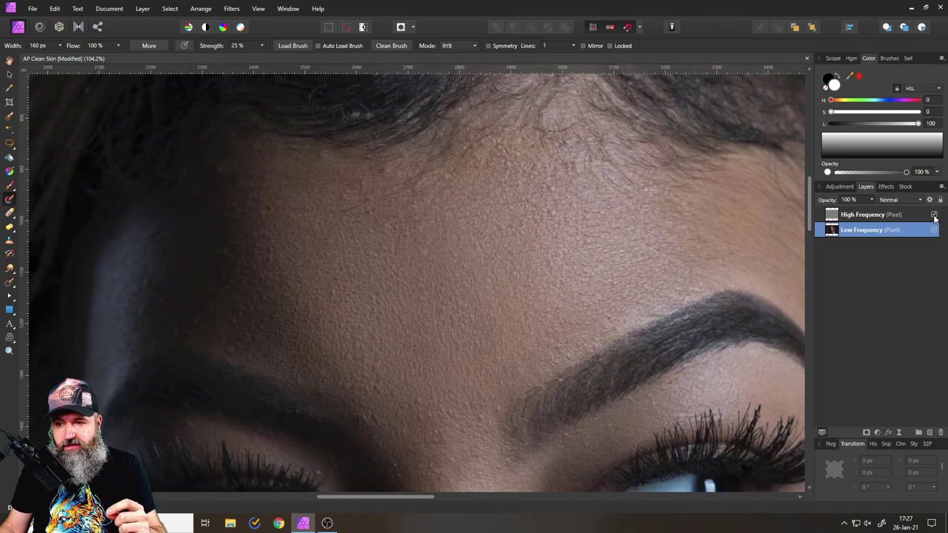
{"action": "left_click", "coordinate": [934, 215]}
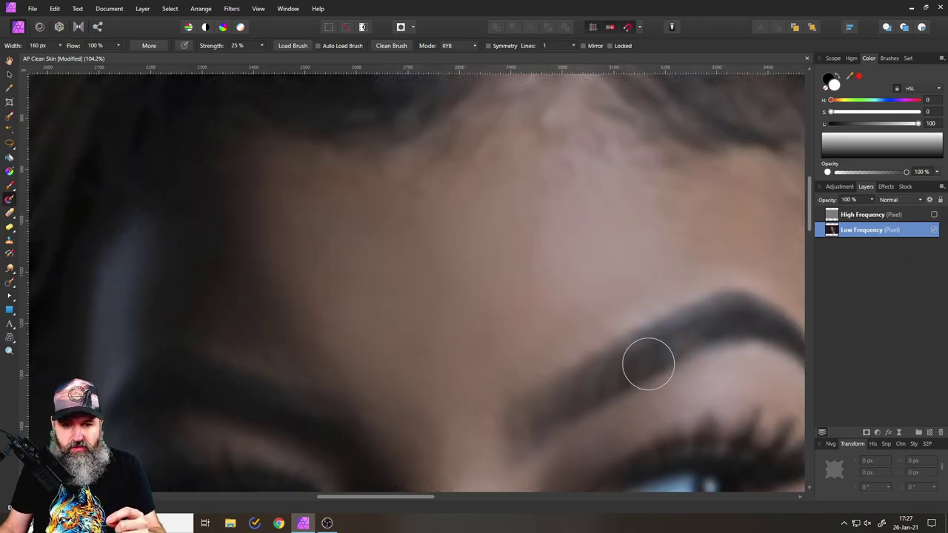
{"action": "left_click_drag", "start_coordinate": [648, 364], "coordinate": [708, 306]}
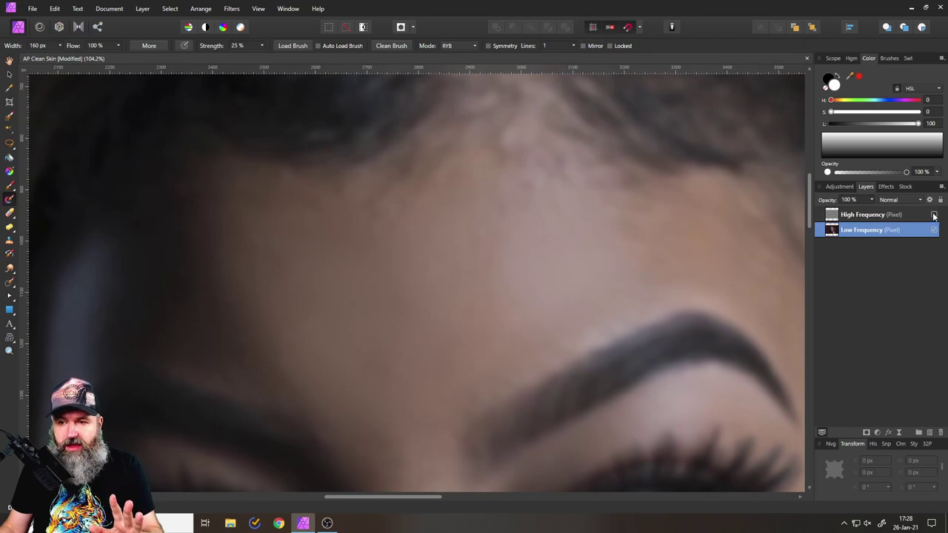
{"action": "left_click", "coordinate": [934, 214]}
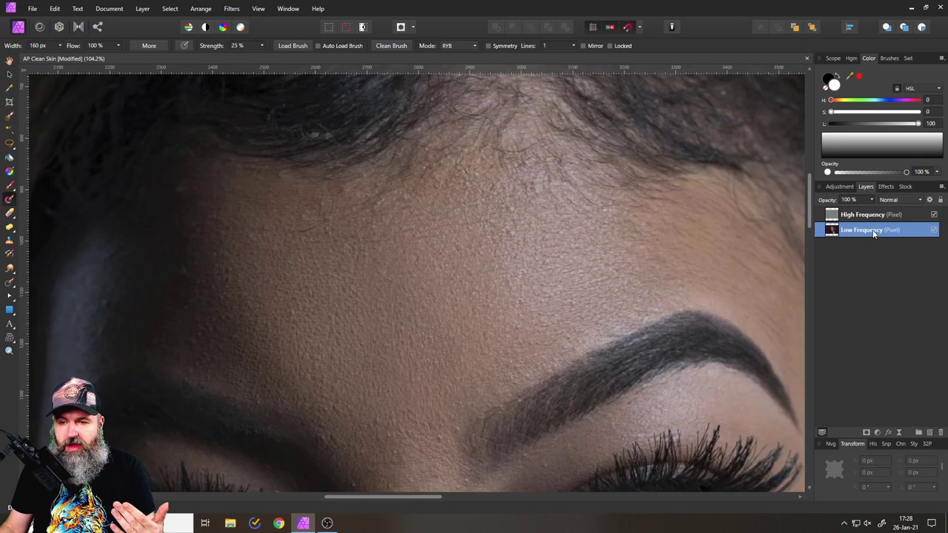
{"action": "scroll", "coordinate": [565, 288], "scroll_direction": "down", "scroll_amount": 1}
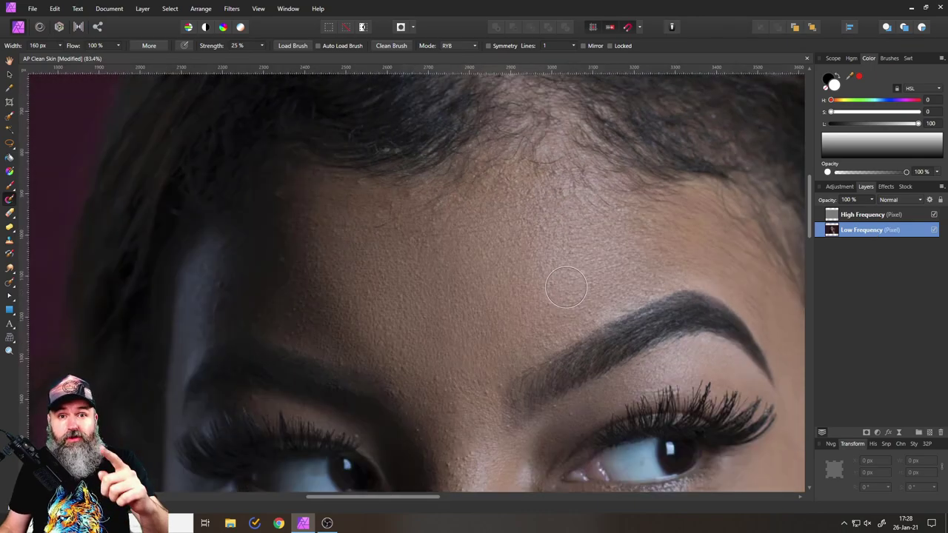